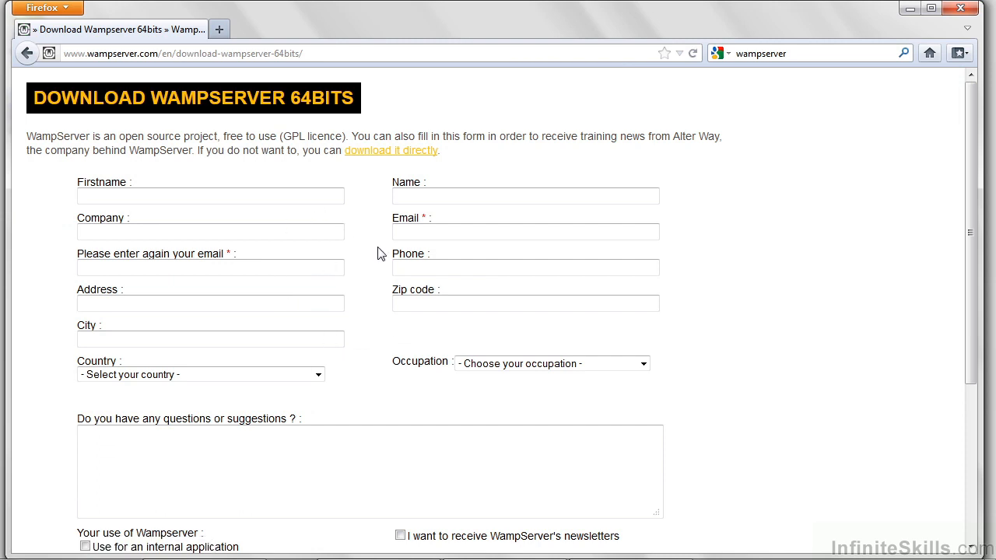
# Use the 'download it directly' link to get wampserver2.2d-x64.exe and skip the form.
pyautogui.click(424, 150)
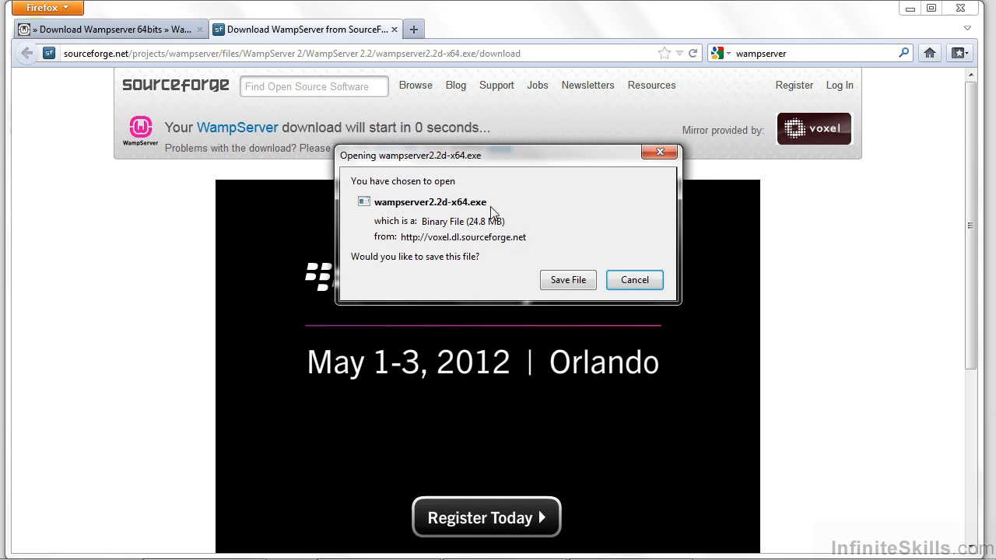
# Cancel saving wampserver2.2d-x64.exe and switch to the Downloads folder that already holds it.
pyautogui.click(635, 282)
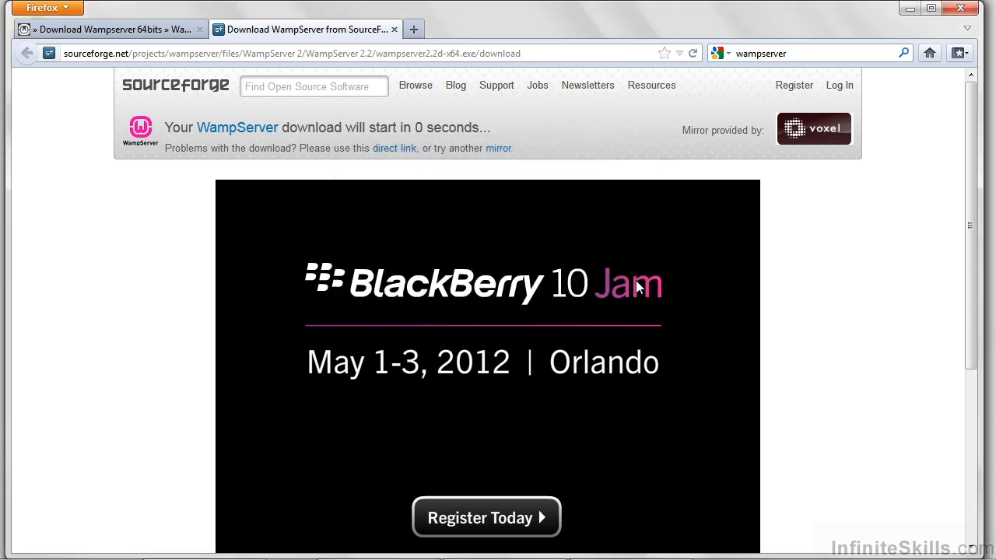
pyautogui.click(203, 544)
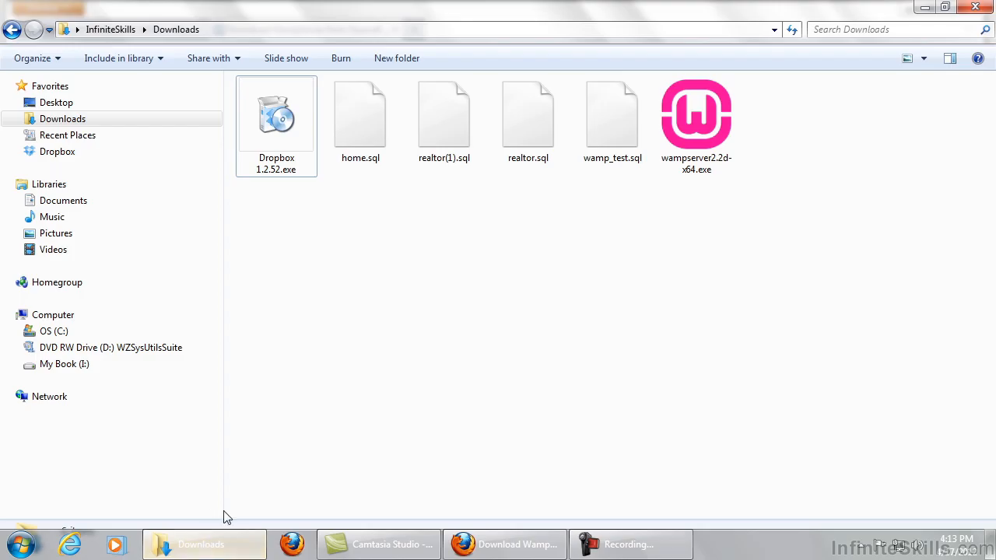
# Run wampserver2.2d-x64.exe from Downloads and allow it past the unverified-publisher warning.
pyautogui.click(93, 122)
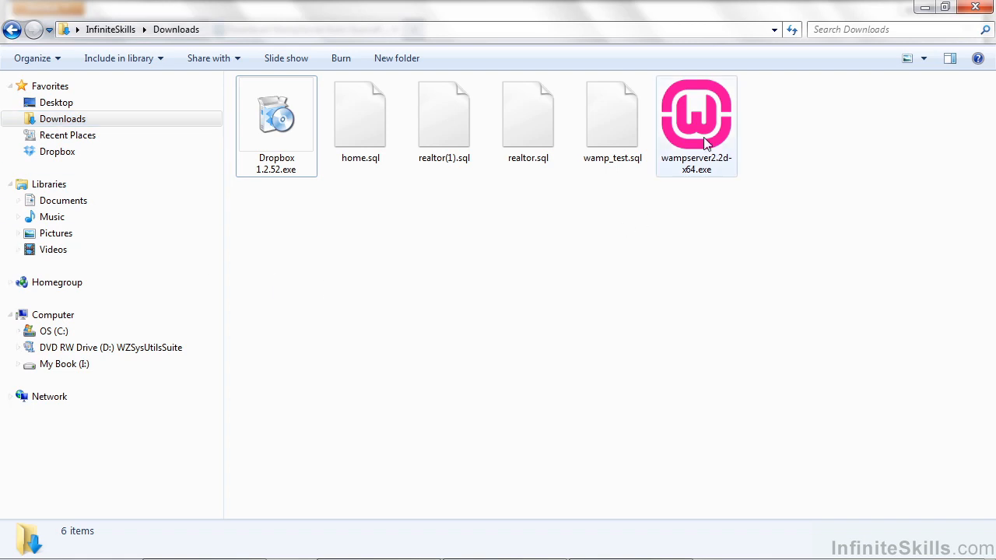
pyautogui.moveTo(700, 141)
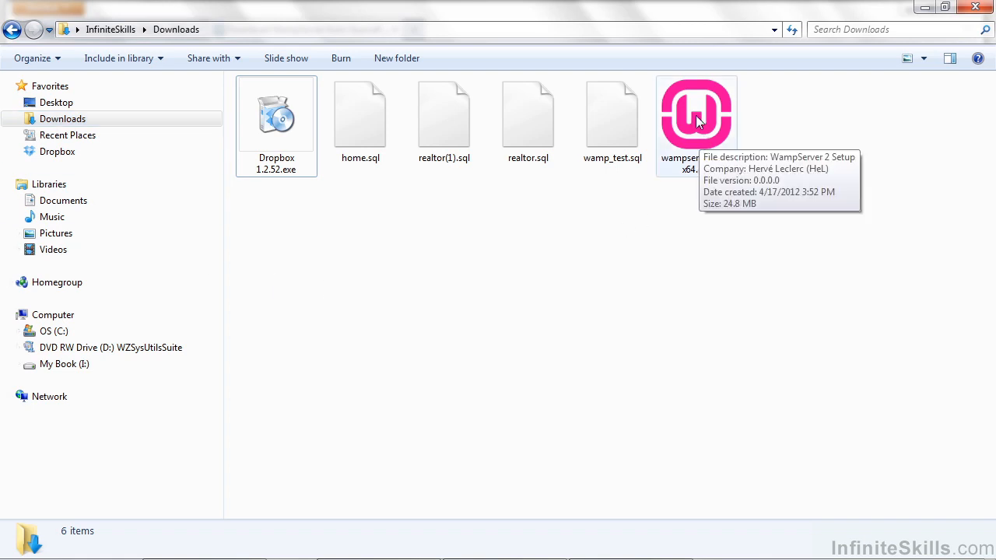
pyautogui.doubleClick(697, 113)
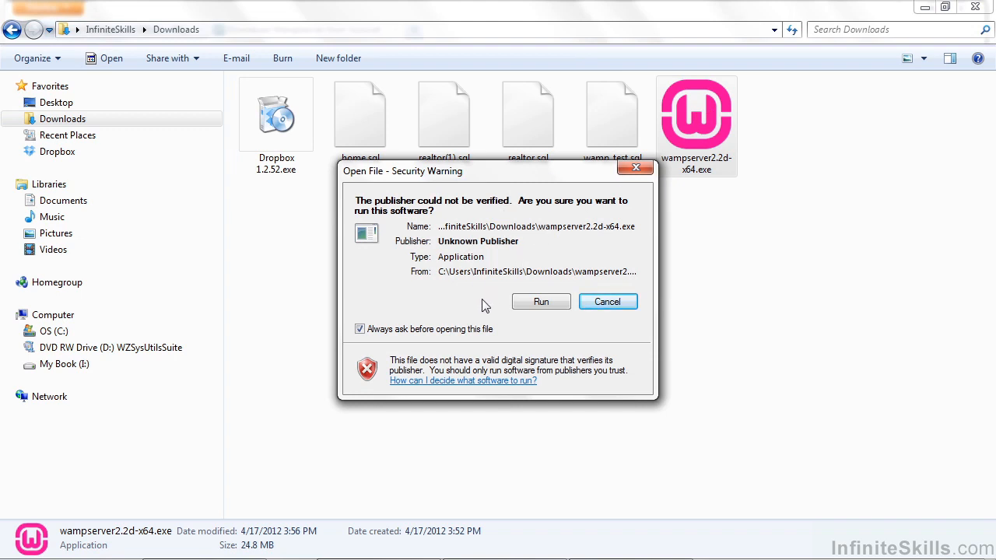
pyautogui.click(542, 304)
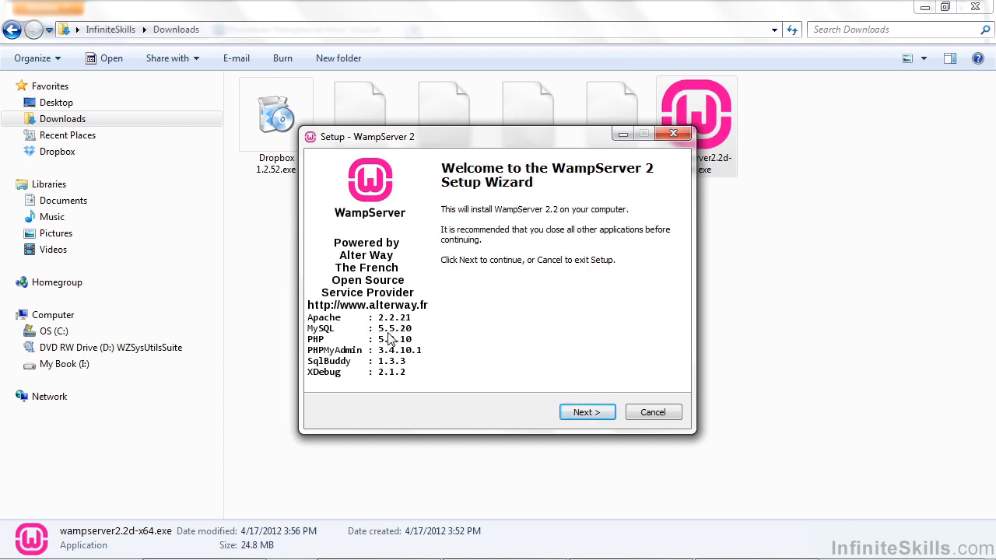
# Accept the licence agreement and keep c:\wamp as the install folder.
pyautogui.click(591, 415)
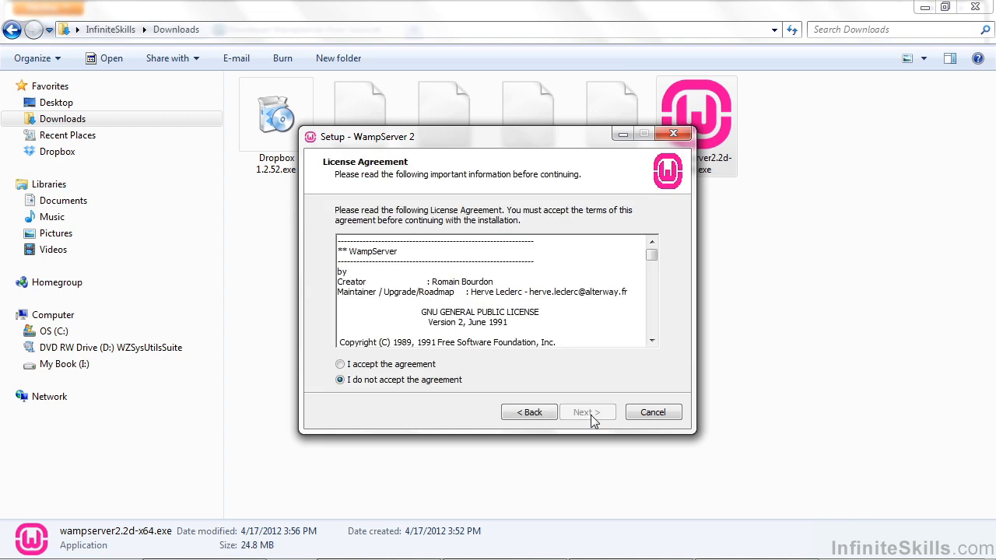
pyautogui.click(344, 366)
pyautogui.click(576, 416)
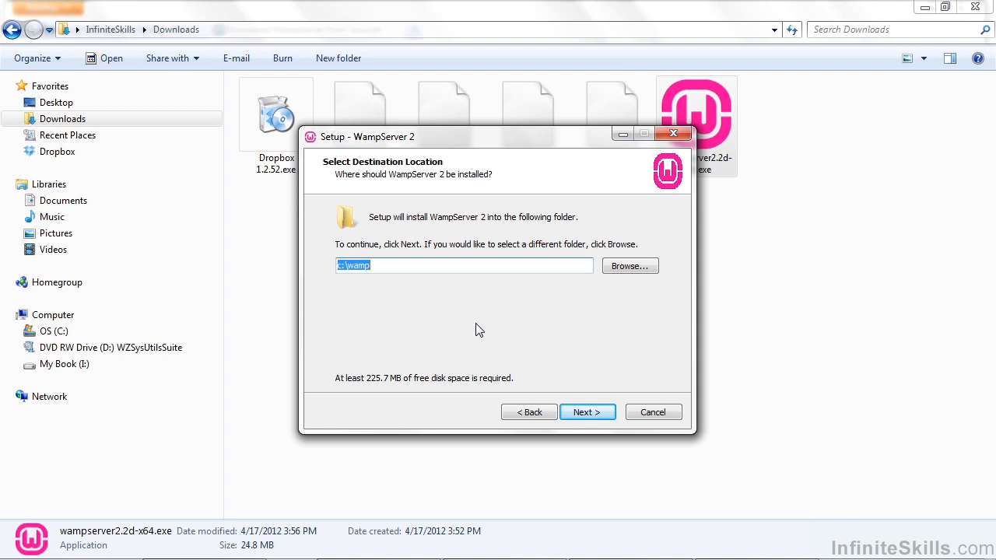
pyautogui.click(580, 413)
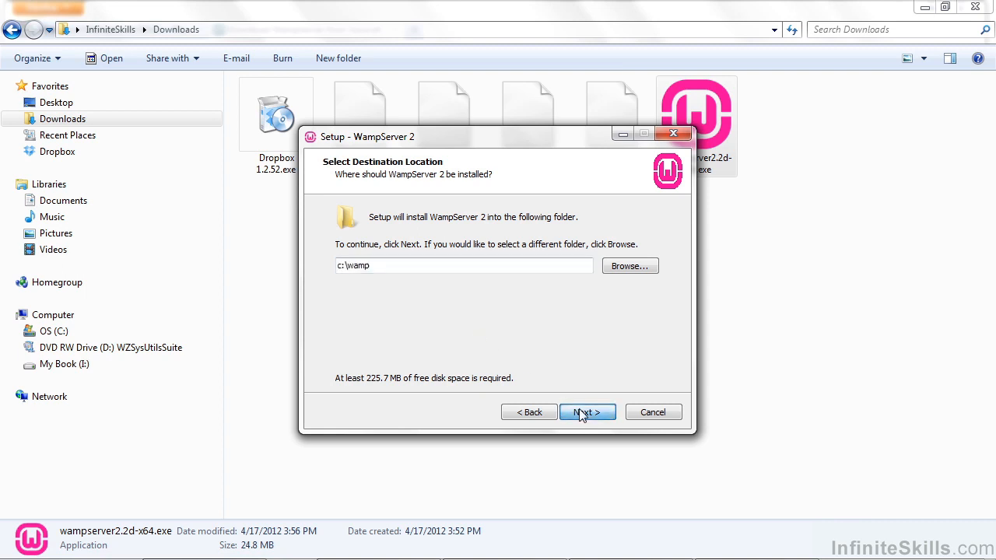
# Add Quick Launch and Desktop icons and start the installation.
pyautogui.click(343, 259)
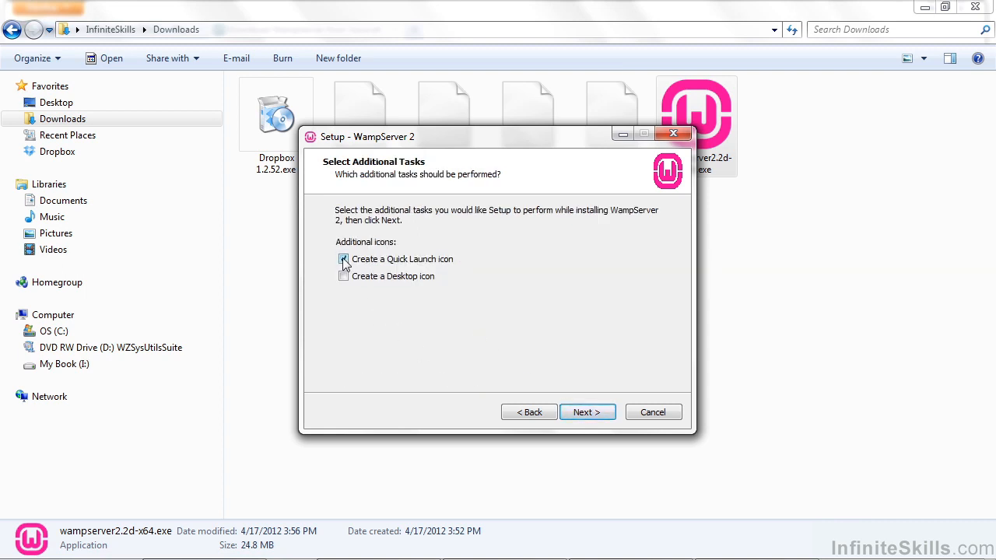
pyautogui.click(345, 277)
pyautogui.click(587, 413)
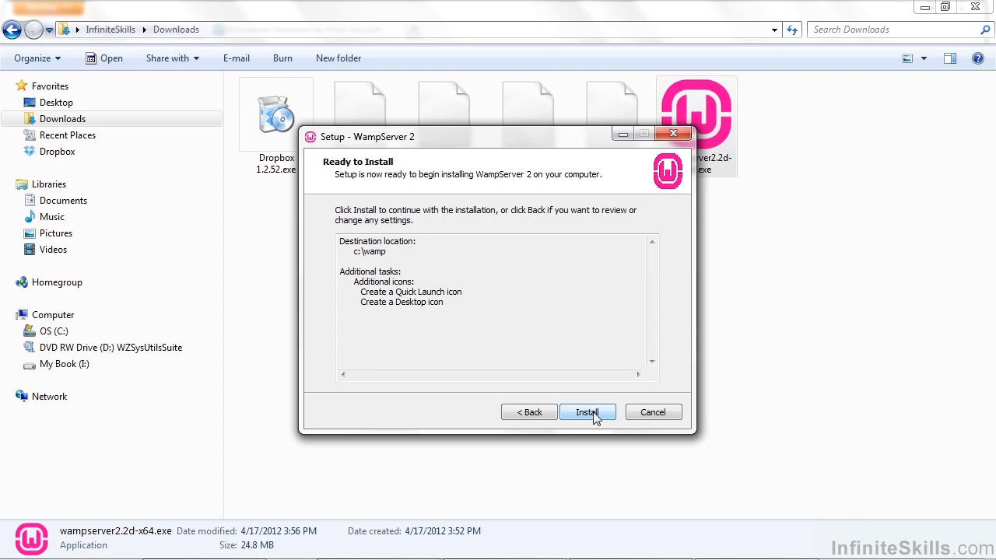
pyautogui.click(597, 413)
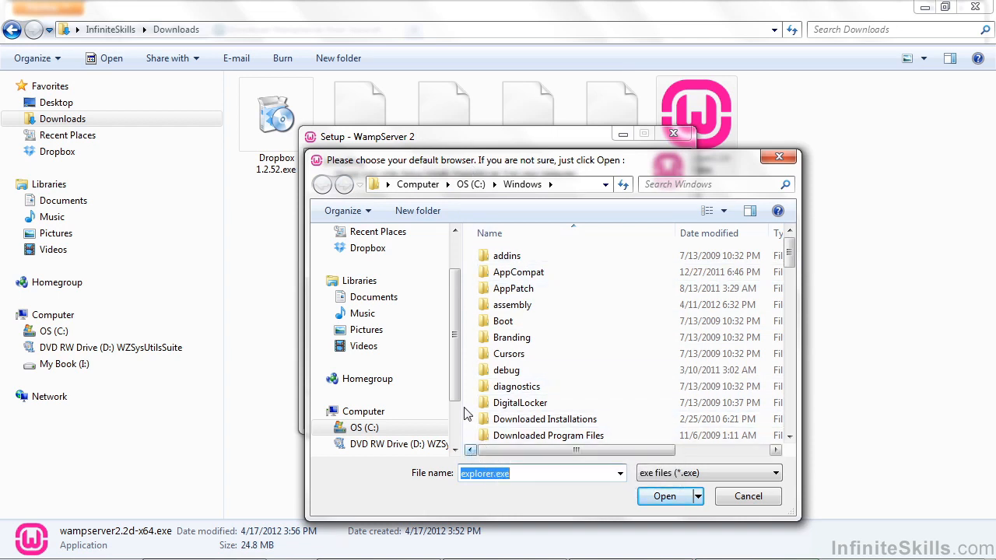
# Choose firefox.exe in C:\Program Files (x86)\Mozilla Firefox as WampServer's default browser.
pyautogui.moveTo(459, 393); pyautogui.dragTo(448, 434)
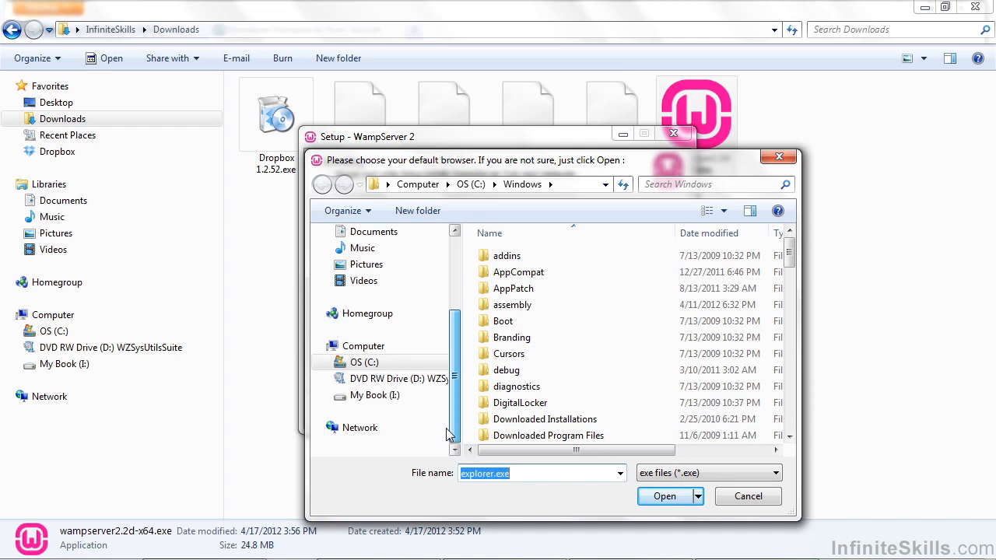
pyautogui.click(329, 365)
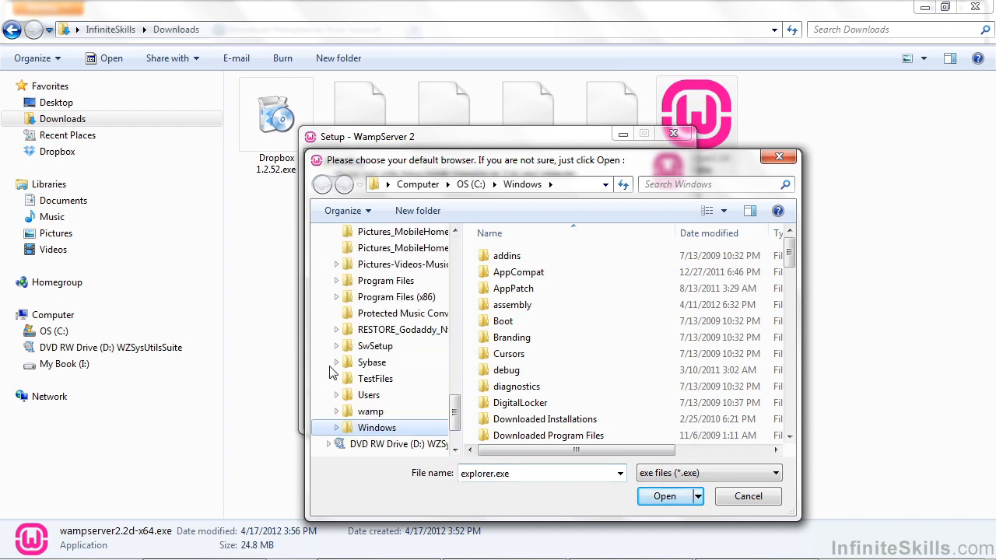
pyautogui.moveTo(454, 416); pyautogui.dragTo(459, 398)
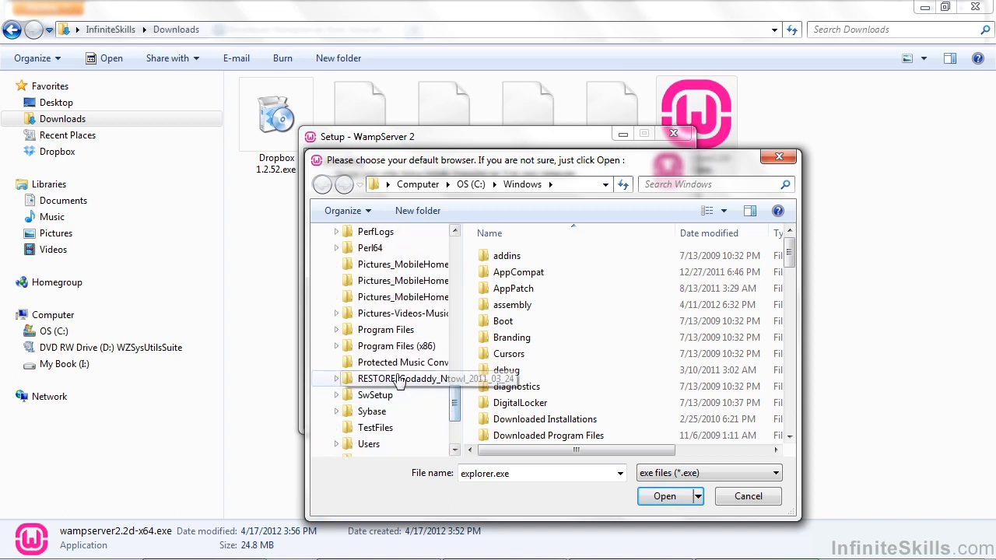
pyautogui.click(398, 347)
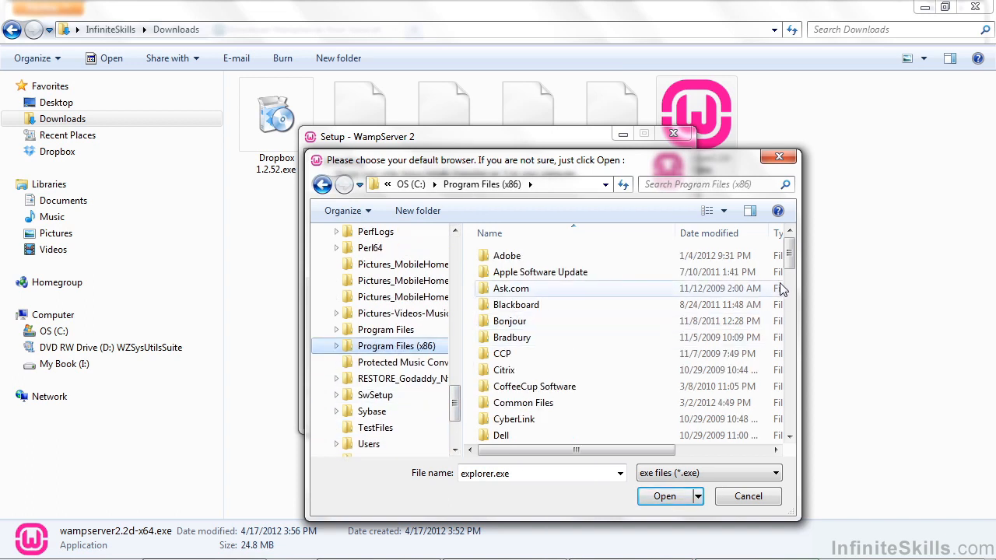
pyautogui.moveTo(789, 262); pyautogui.dragTo(794, 354)
pyautogui.click(526, 282)
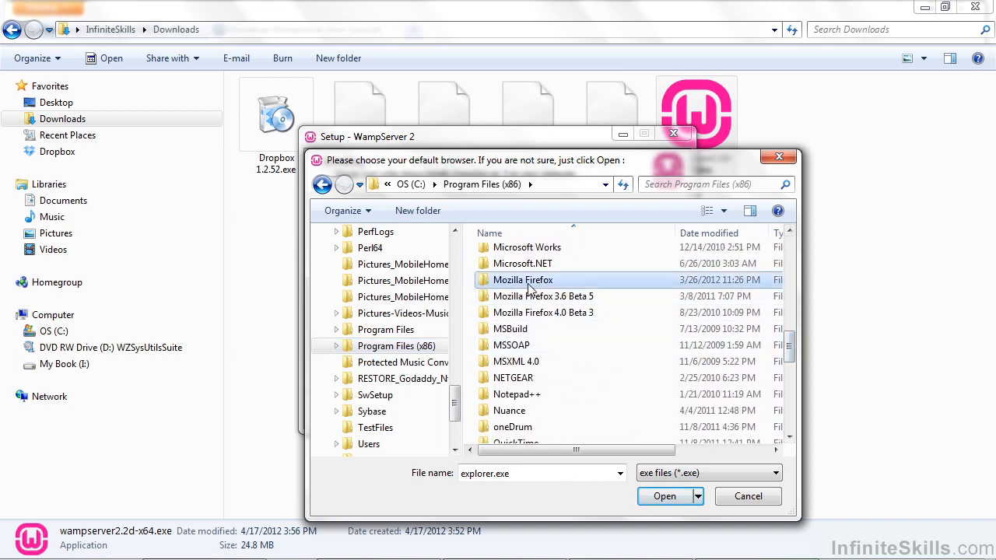
pyautogui.doubleClick(533, 288)
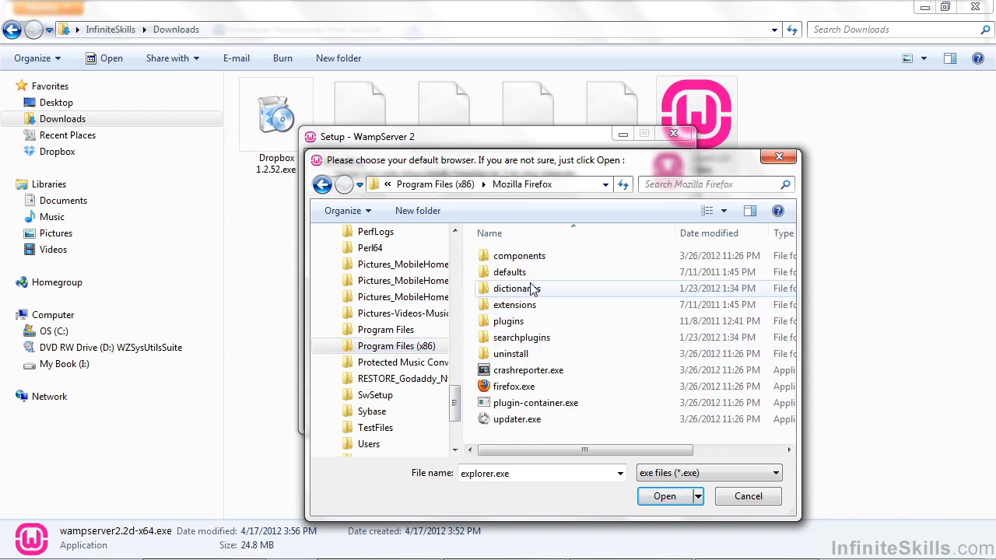
pyautogui.click(520, 391)
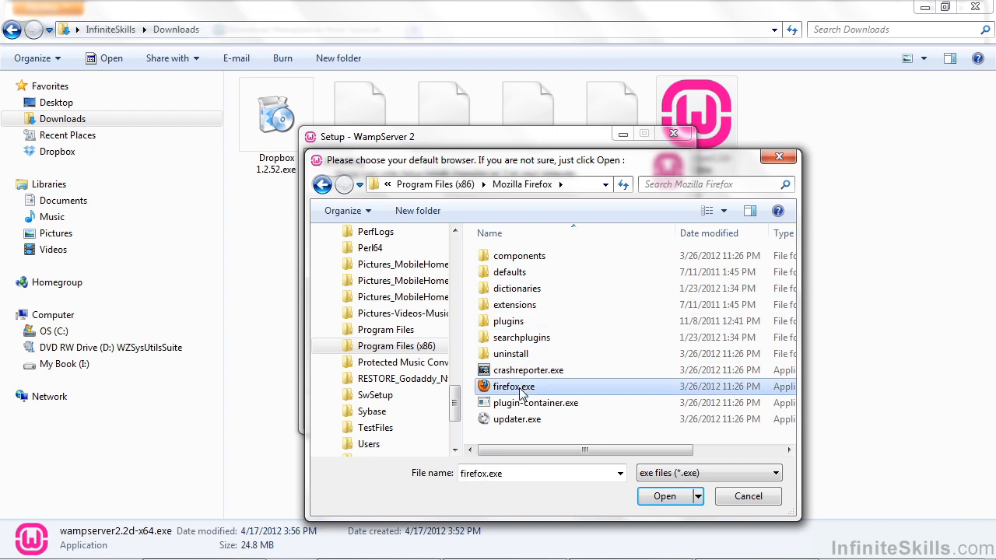
pyautogui.click(664, 498)
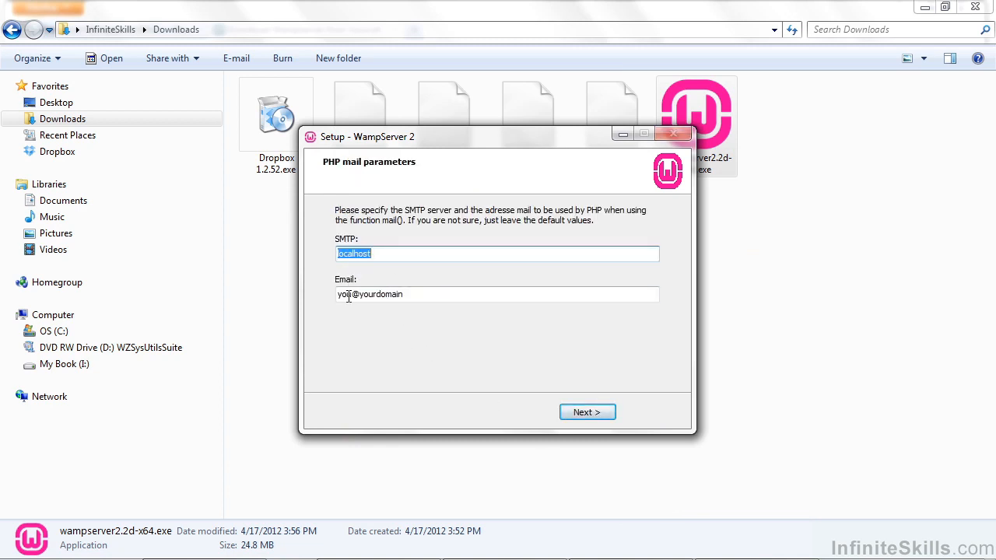
# Keep SMTP as localhost with the default e-mail, and finish setup with WampServer 2 launching.
pyautogui.click(408, 295)
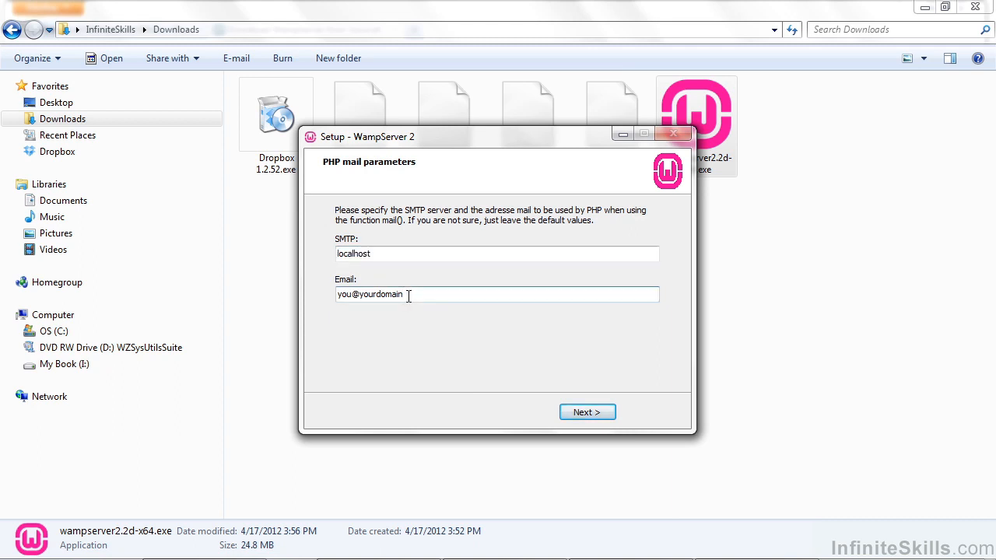
pyautogui.click(411, 257)
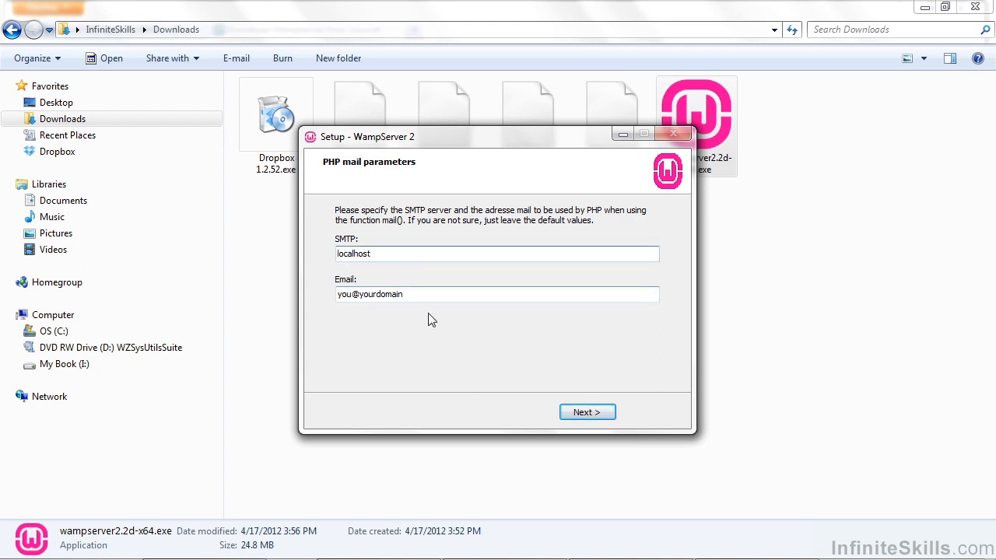
pyautogui.click(586, 413)
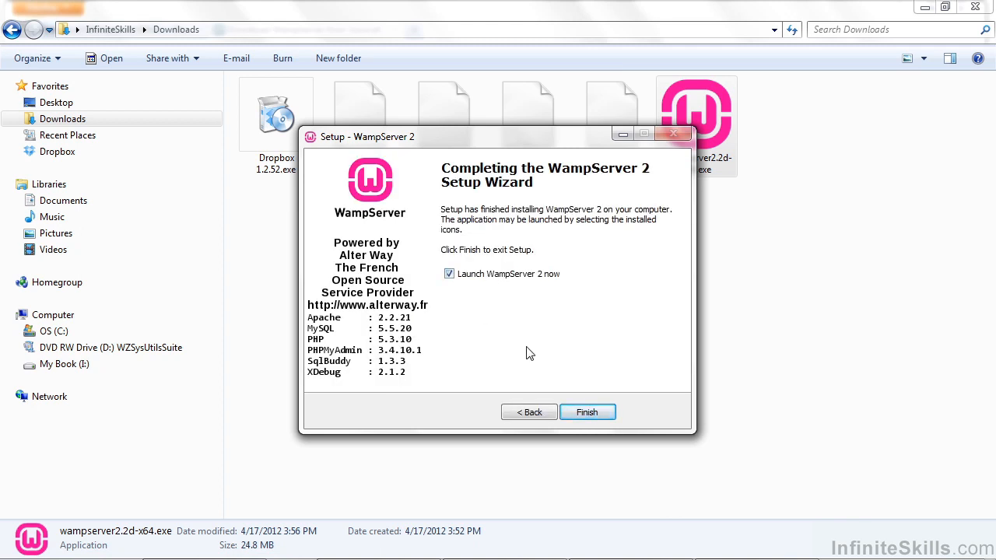
pyautogui.click(582, 413)
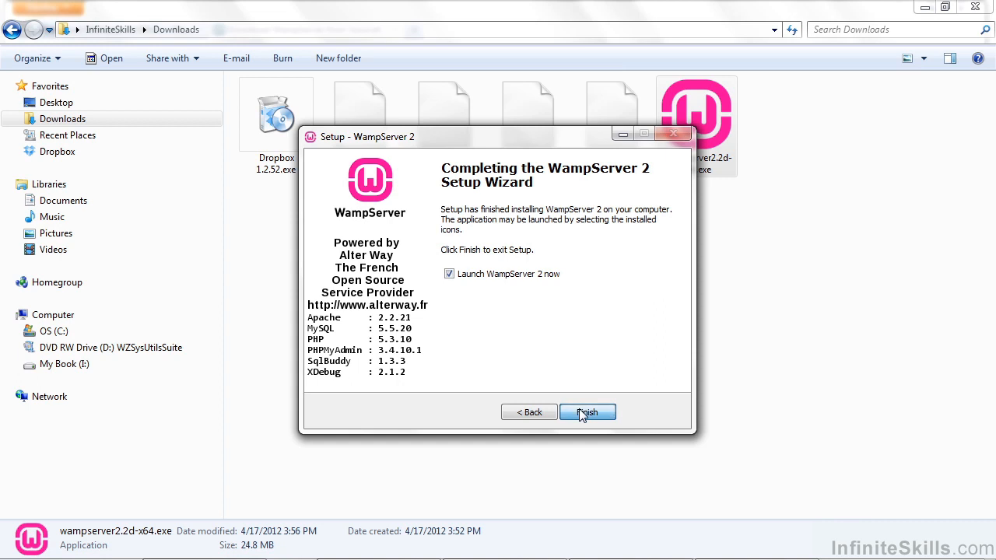
pyautogui.moveTo(905, 555)
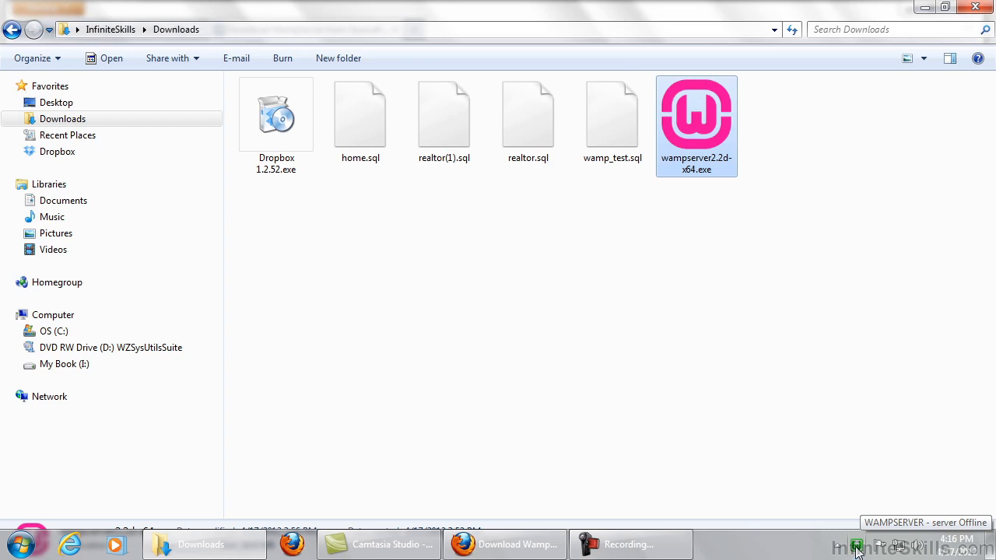
pyautogui.click(858, 547)
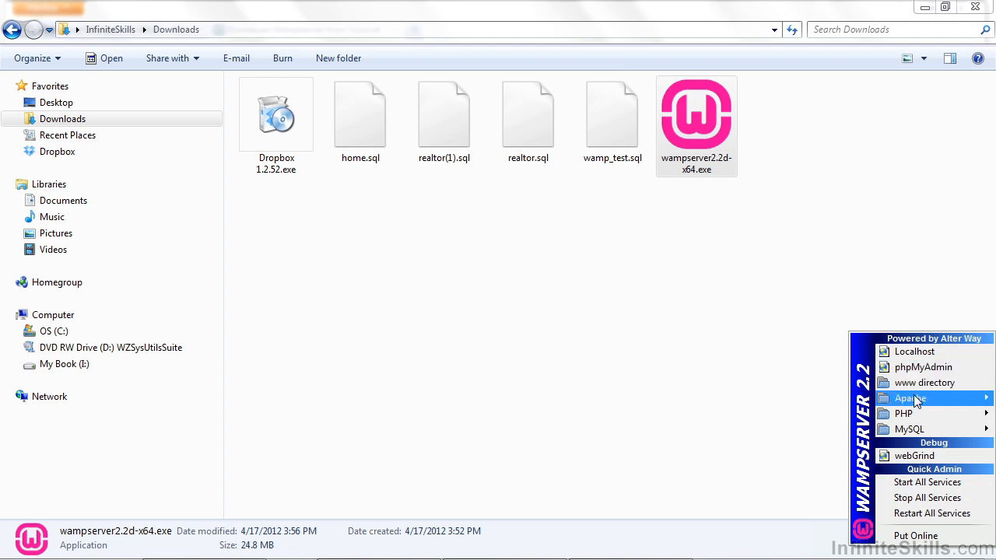
pyautogui.moveTo(913, 436)
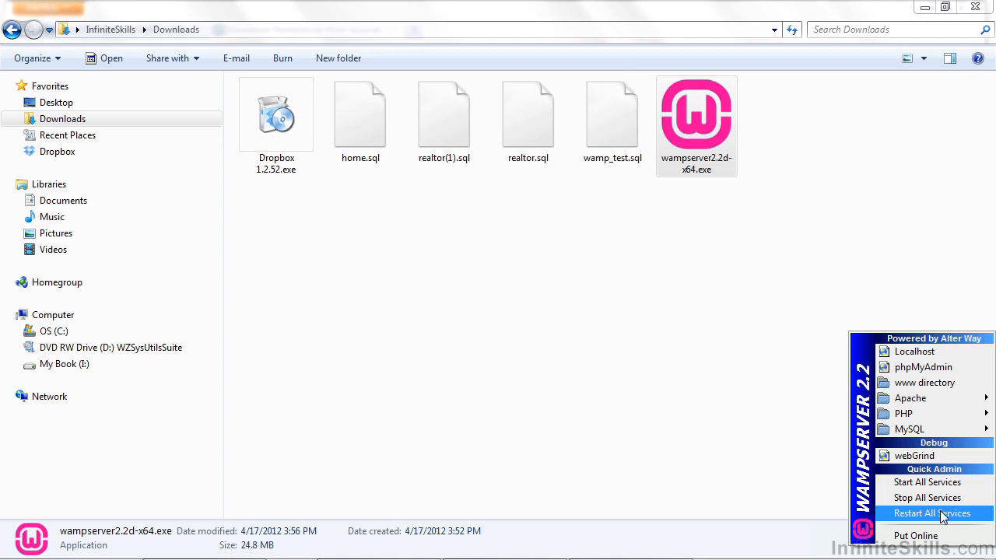
pyautogui.click(733, 444)
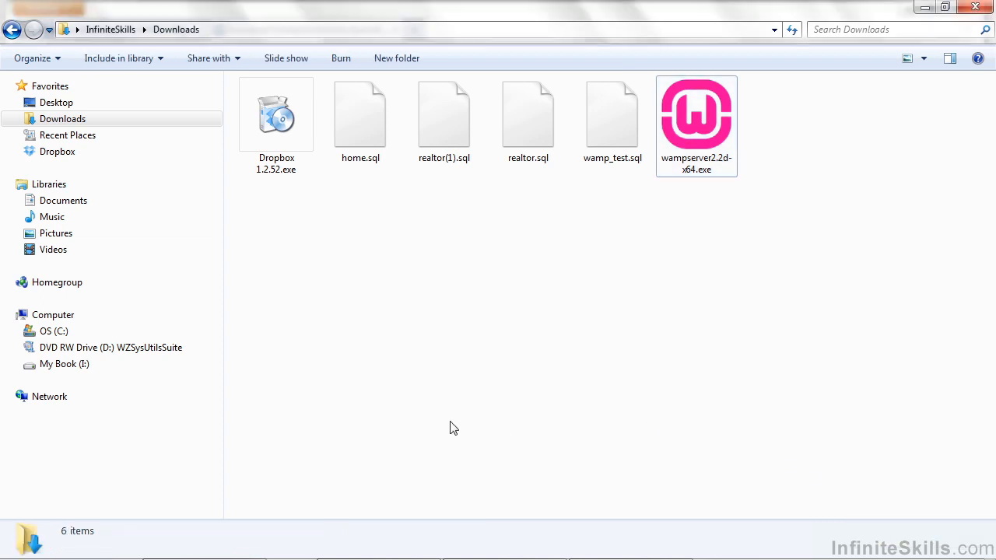
# Open index.php from C:\wamp\www in Firefox, where it shows as raw PHP source.
pyautogui.click(20, 333)
pyautogui.moveTo(216, 351); pyautogui.dragTo(221, 486)
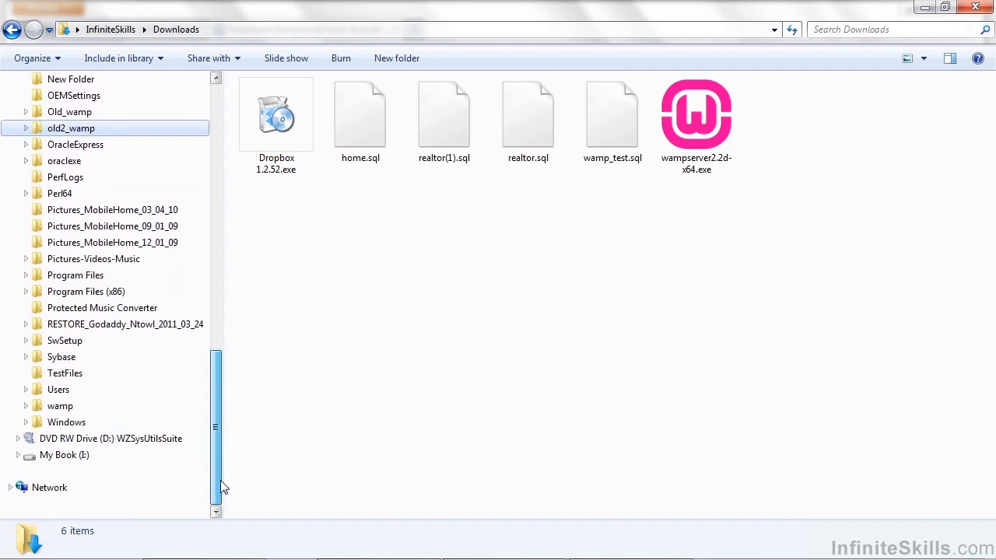
pyautogui.click(27, 405)
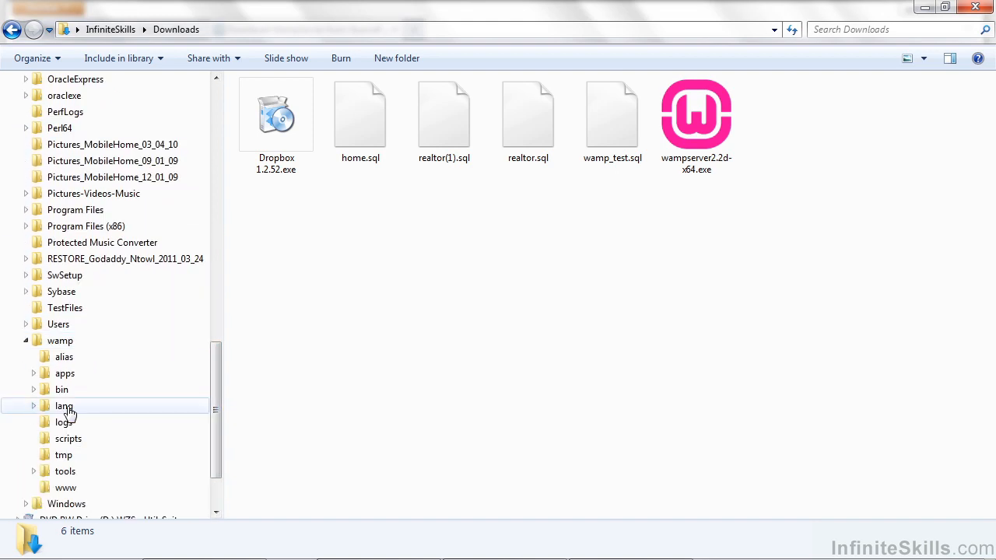
pyautogui.click(63, 488)
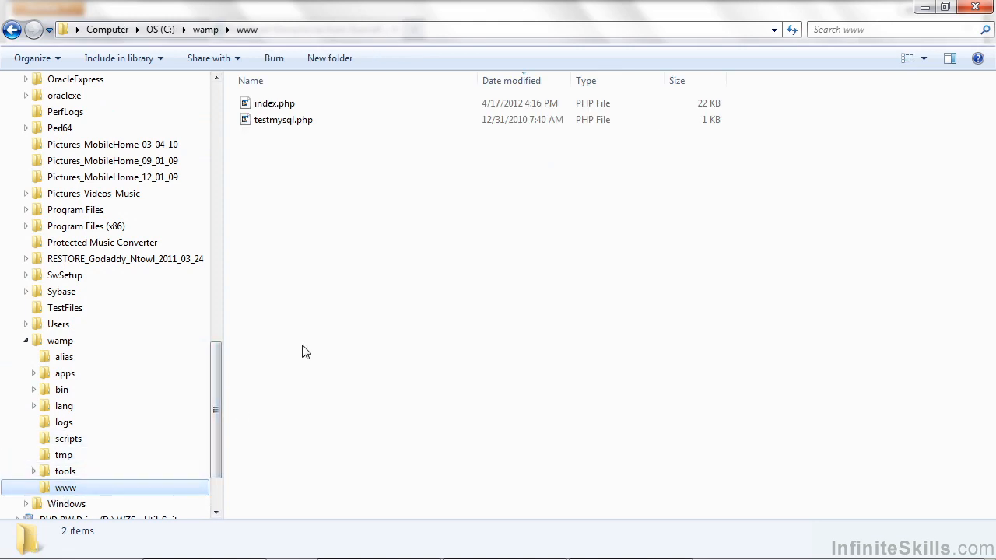
pyautogui.click(268, 105)
pyautogui.rightClick(265, 105)
pyautogui.moveTo(327, 165)
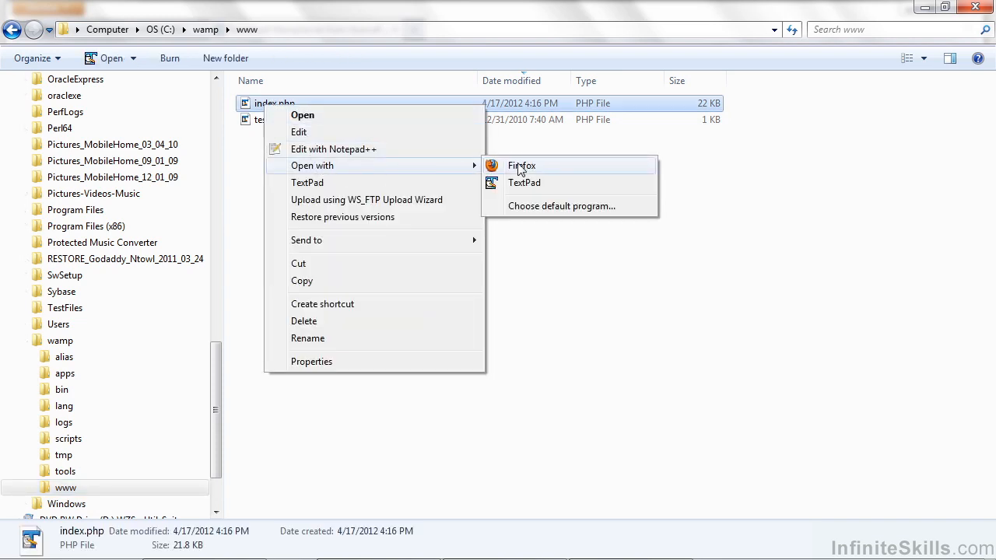
pyautogui.click(520, 166)
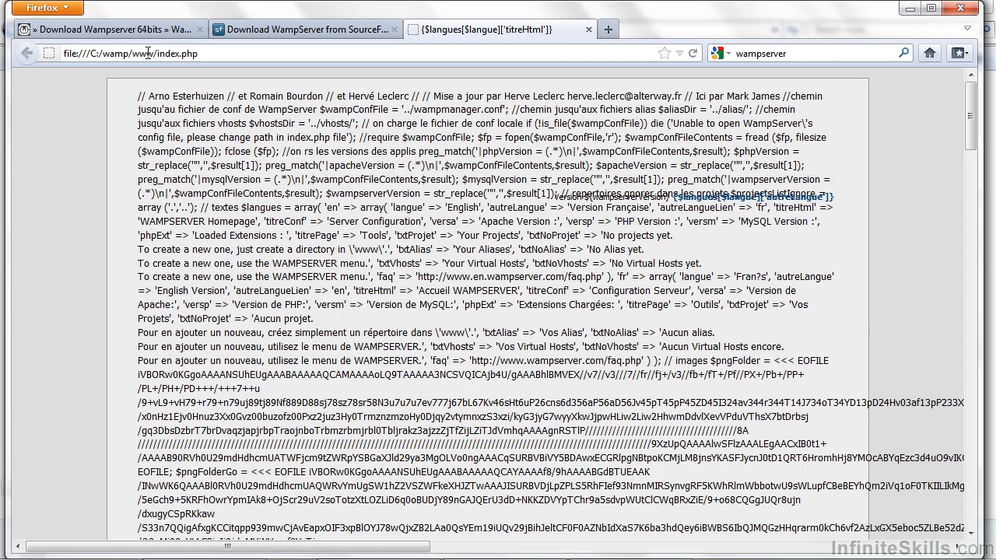
# Replace the file path in Firefox's address bar with 'localhost'.
pyautogui.moveTo(154, 54); pyautogui.dragTo(56, 52)
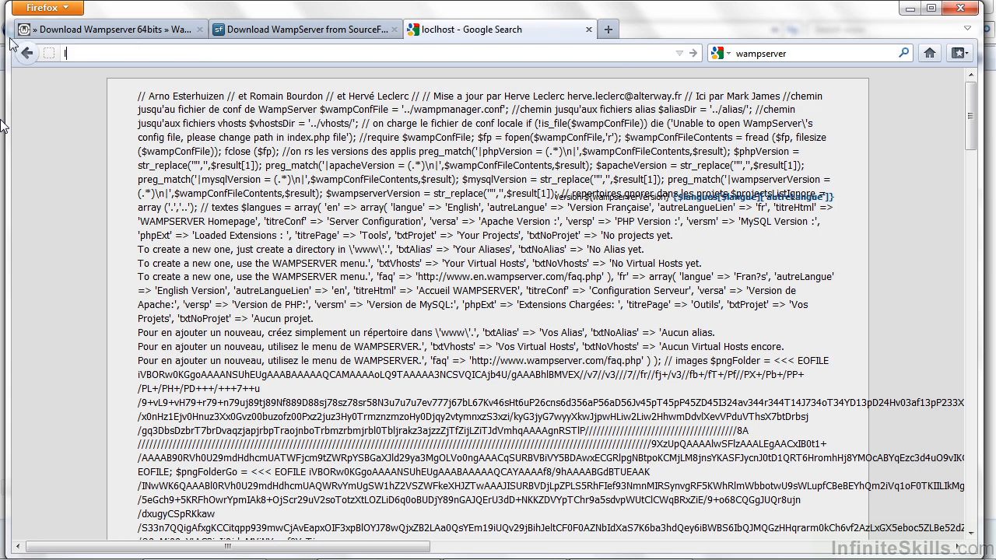
pyautogui.write('localhost')
pyautogui.press('Return')
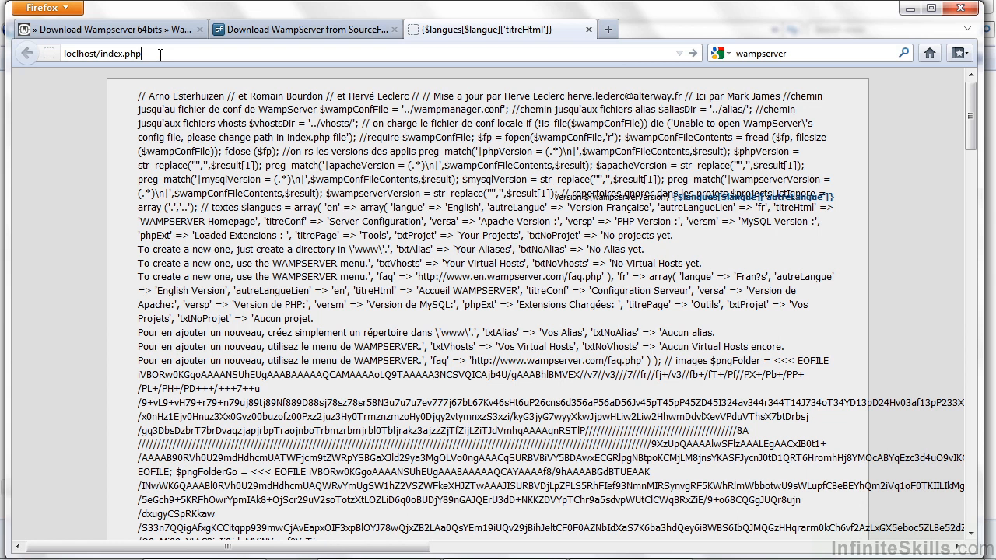
# Load localhost/index.php as the WampServer homepage and scroll down to Your Aliases.
pyautogui.press('Return')
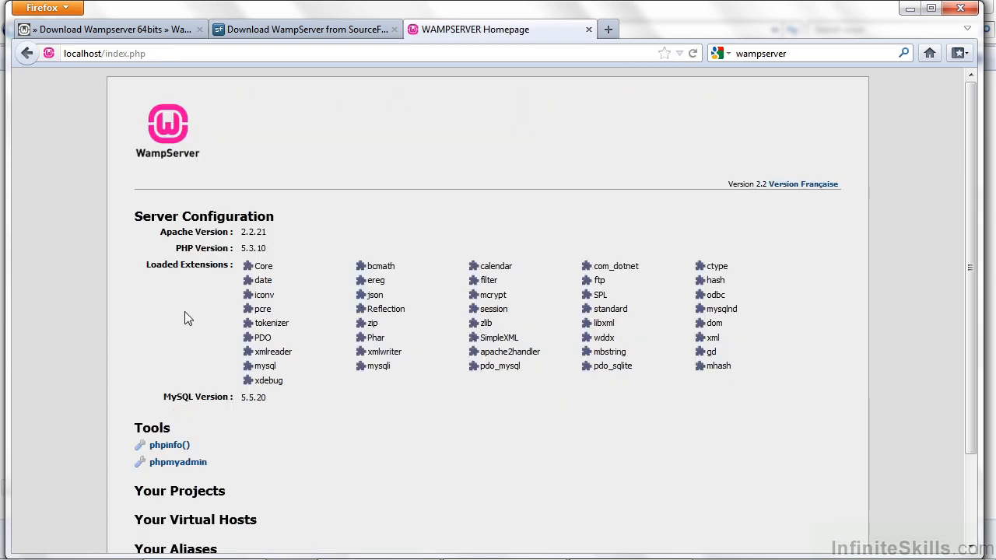
pyautogui.scroll(-2, 396, 403)
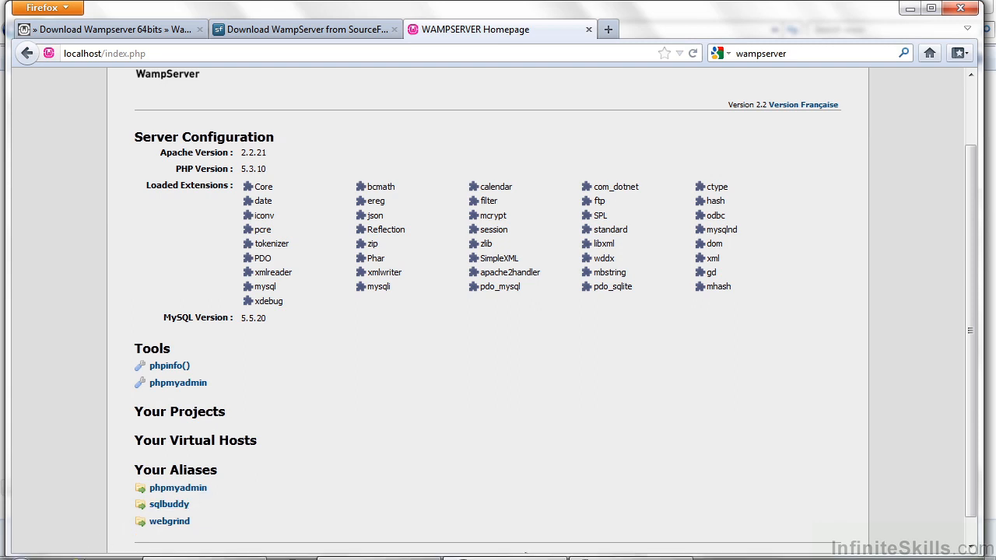
# Open testmysql.php from C:\wamp\www in Firefox.
pyautogui.click(186, 549)
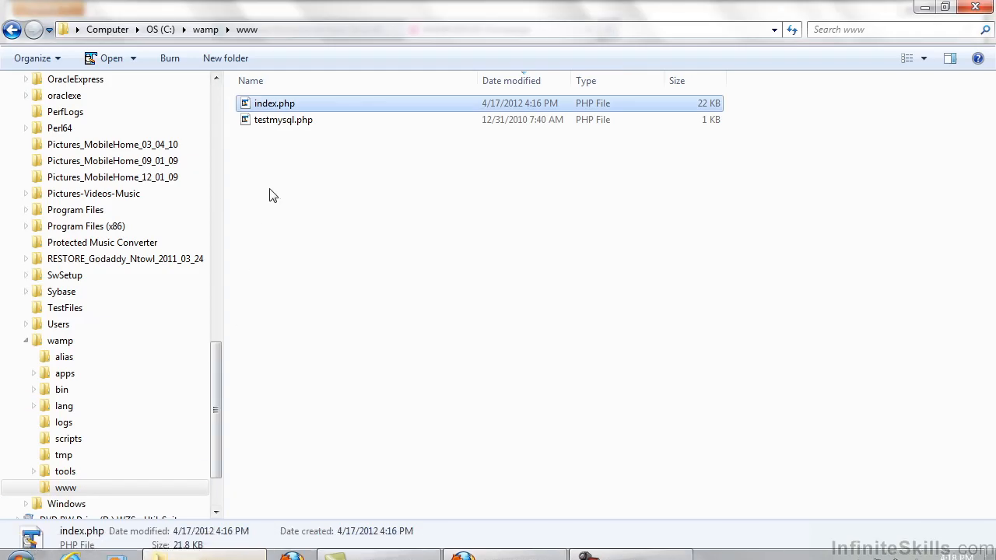
pyautogui.rightClick(285, 130)
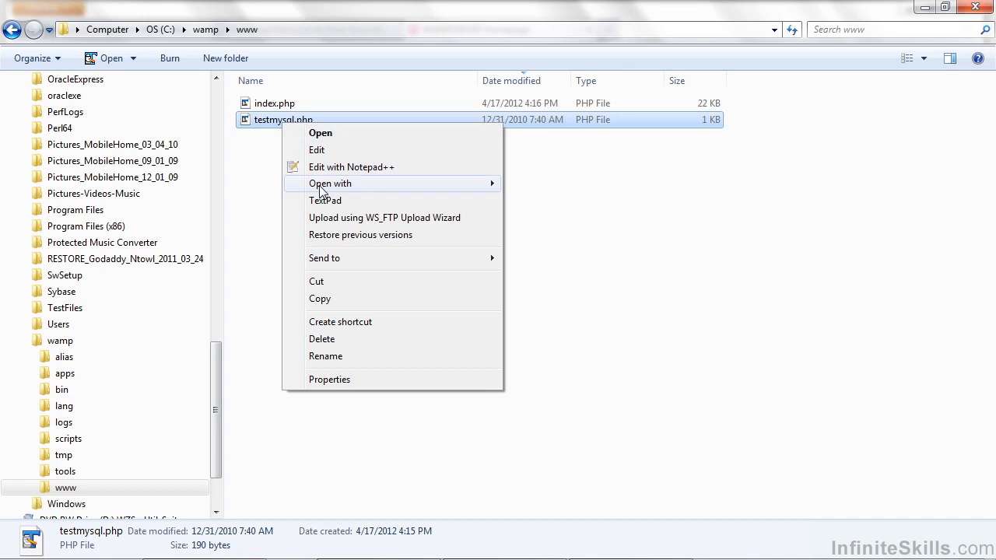
pyautogui.moveTo(347, 192)
pyautogui.click(561, 189)
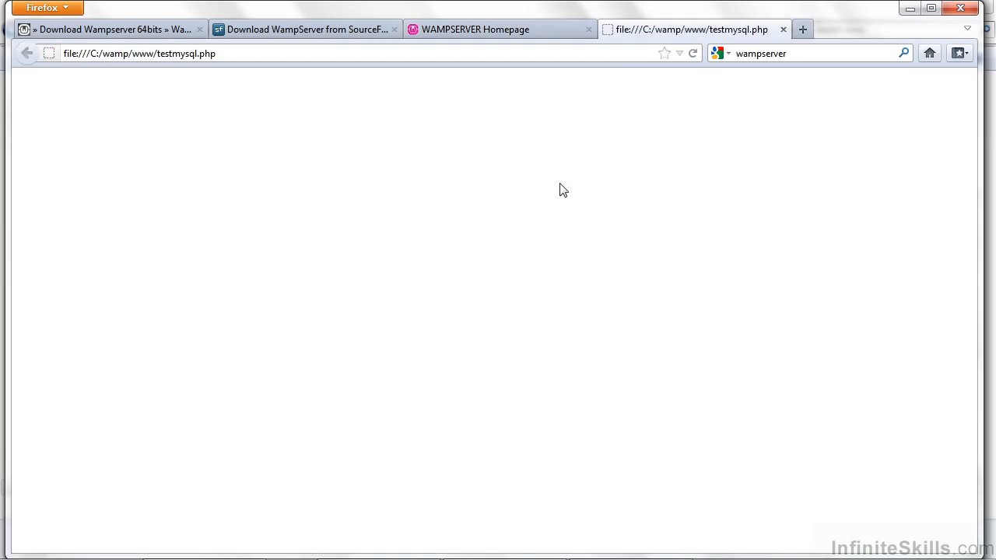
# Load localhost/testmysql.php, which fails to connect to MySQL, then return to testmysql.php in Explorer.
pyautogui.moveTo(154, 55); pyautogui.dragTo(28, 60)
pyautogui.write('localhost')
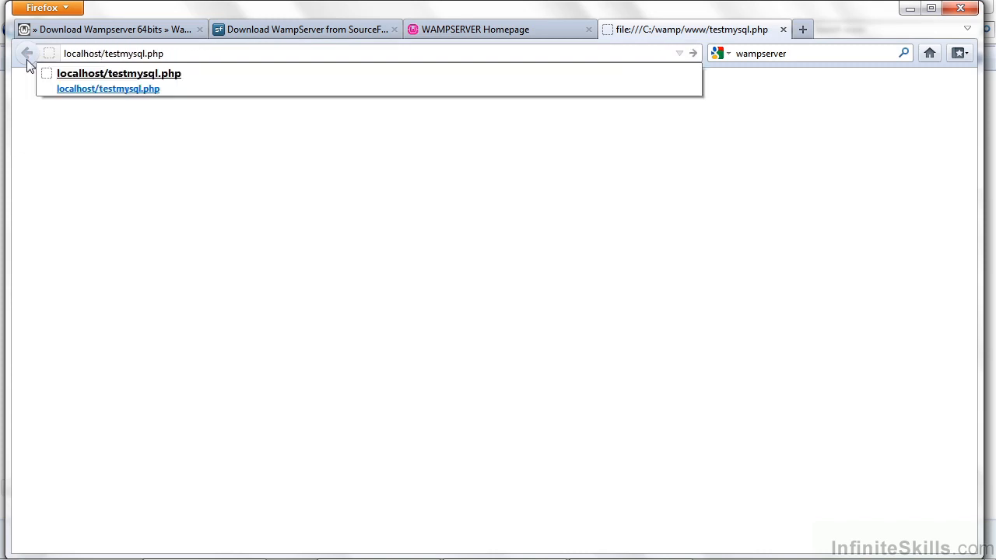
pyautogui.press('Return')
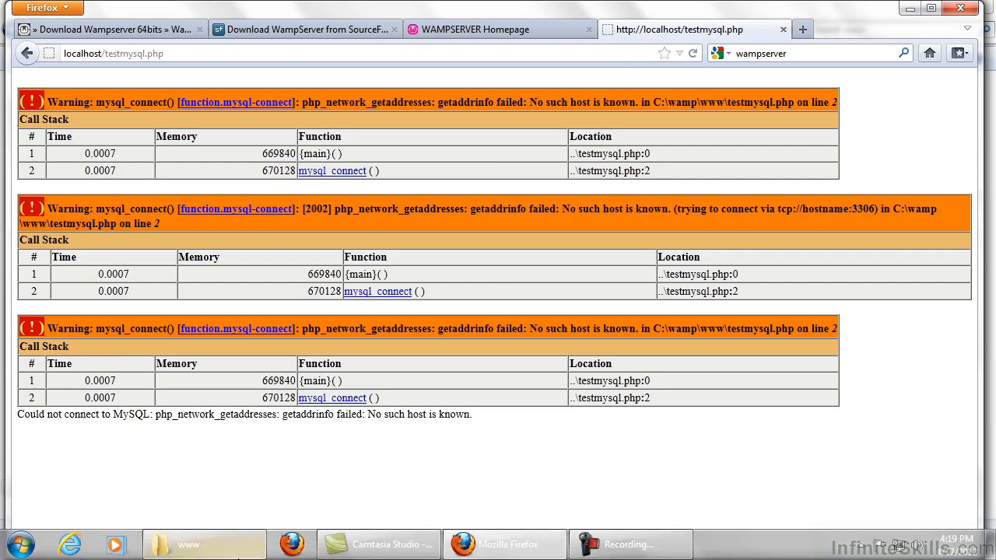
pyautogui.click(226, 551)
pyautogui.rightClick(277, 123)
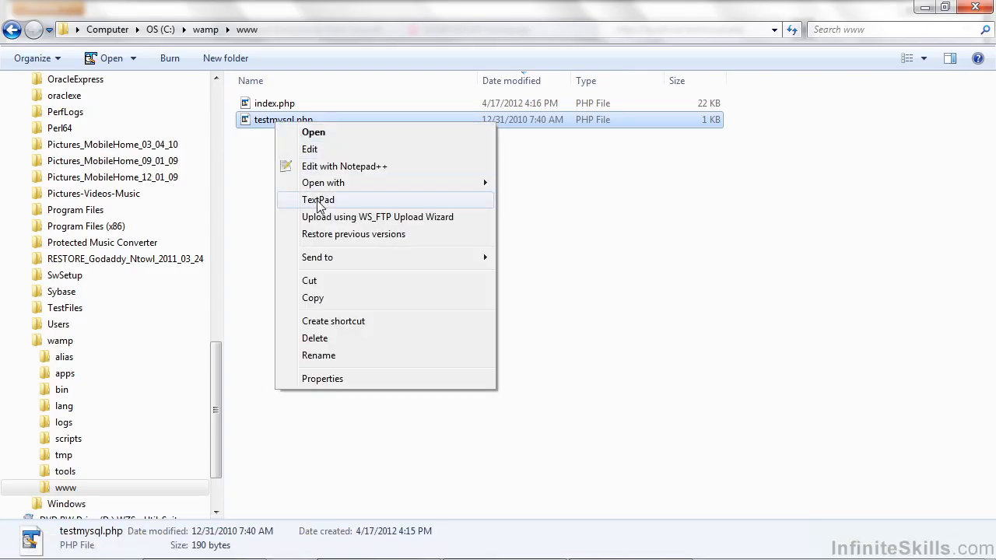
# Open testmysql.php in TextPad and focus the mysql_connect line.
pyautogui.click(320, 201)
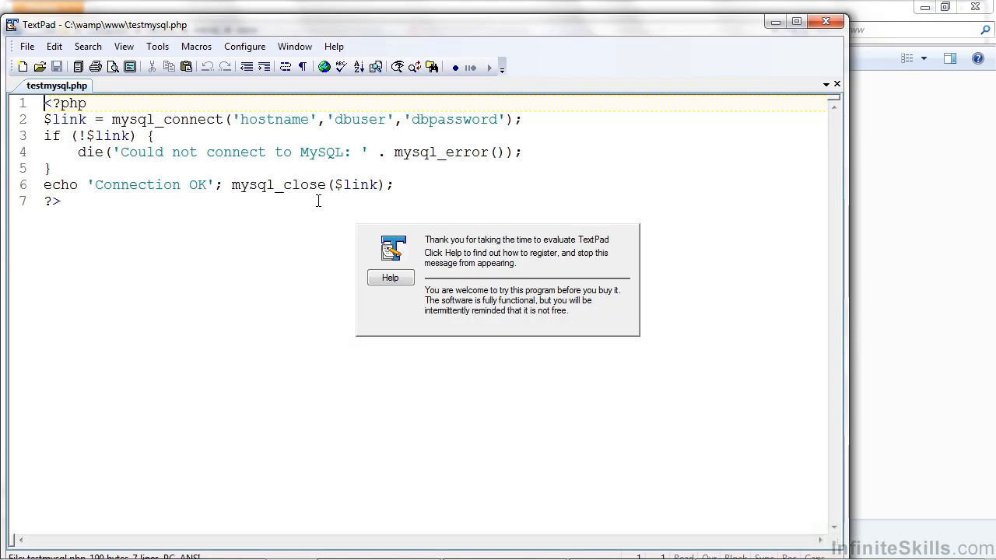
pyautogui.click(275, 227)
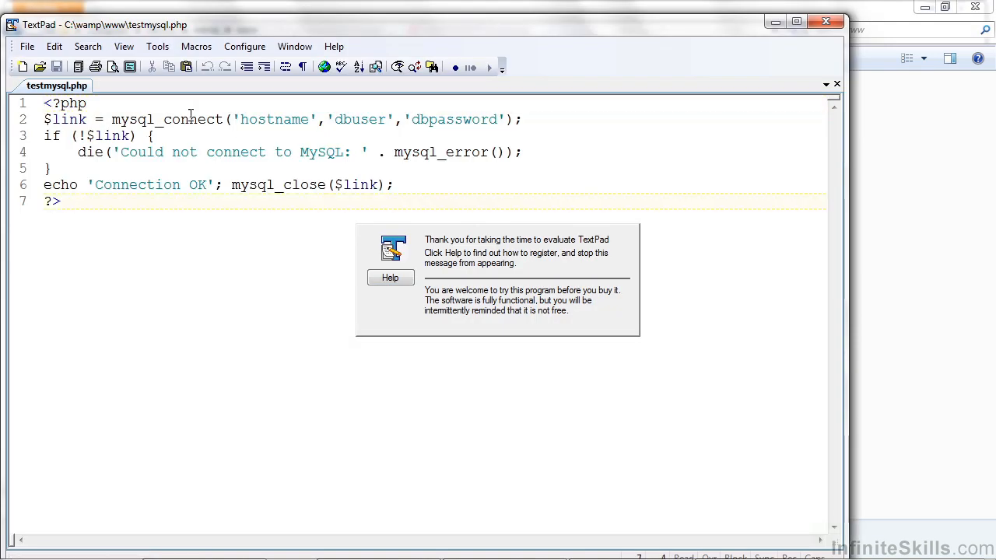
pyautogui.moveTo(112, 119); pyautogui.dragTo(223, 119)
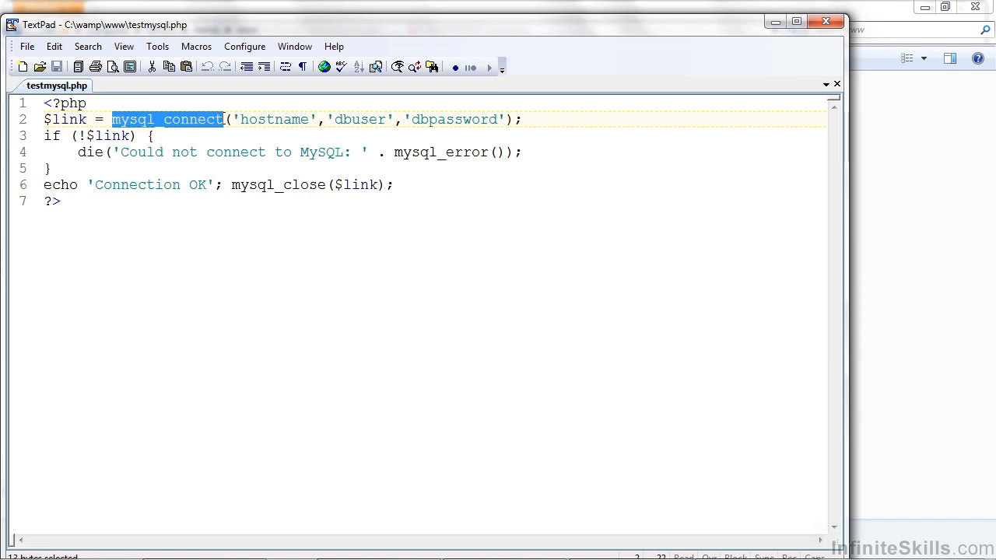
pyautogui.click(218, 135)
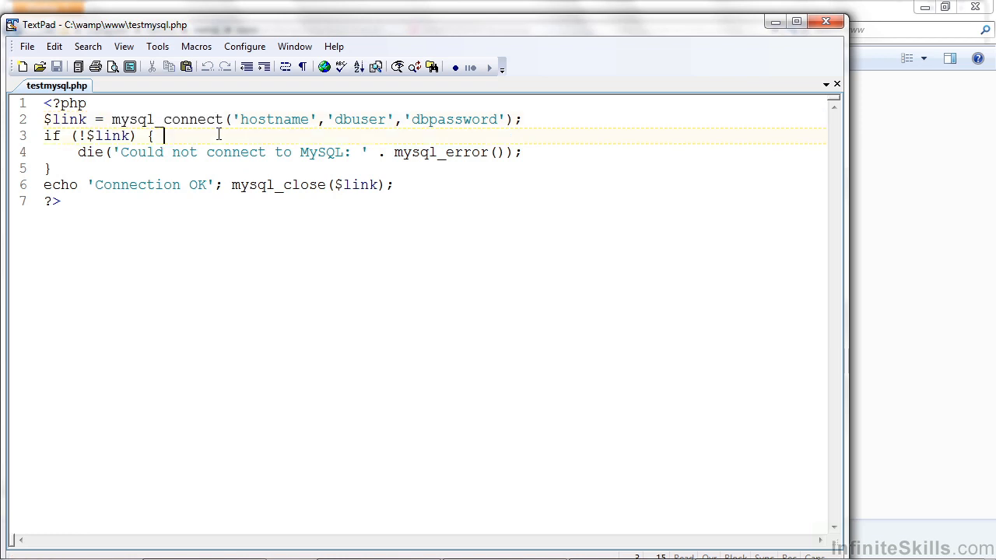
# Replace hostname and dbuser with localhost and root, empty dbpassword, and save.
pyautogui.doubleClick(273, 121)
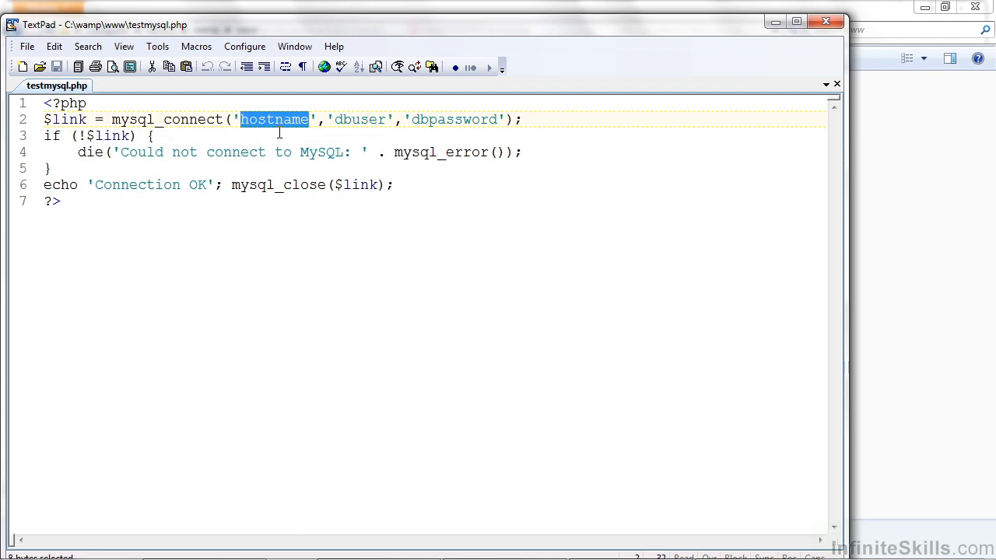
pyautogui.write('localhost')
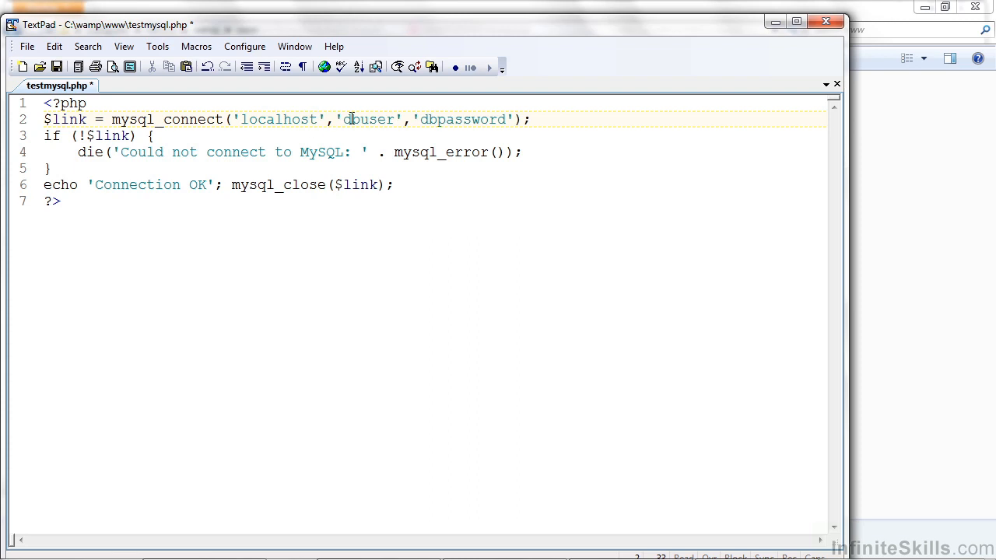
pyautogui.doubleClick(352, 120)
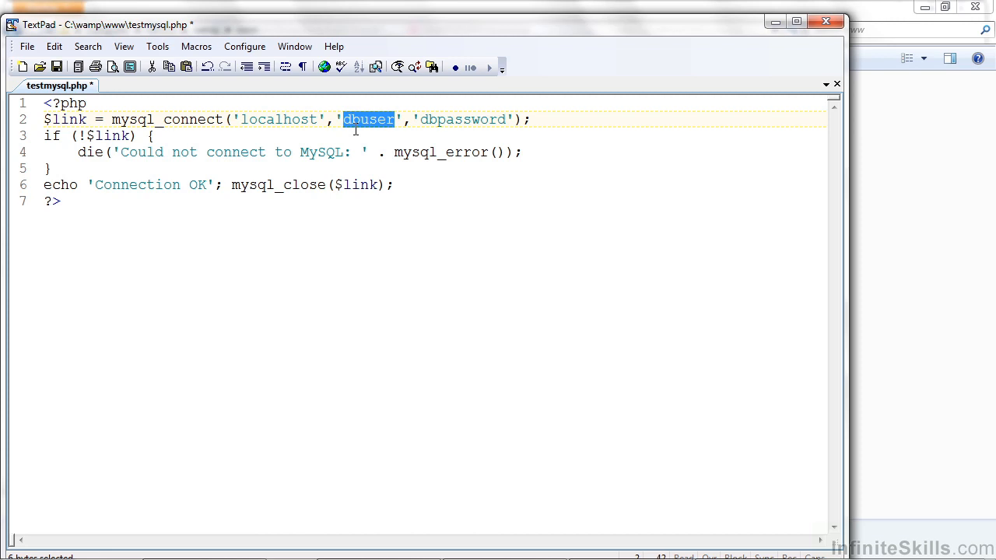
pyautogui.write('root')
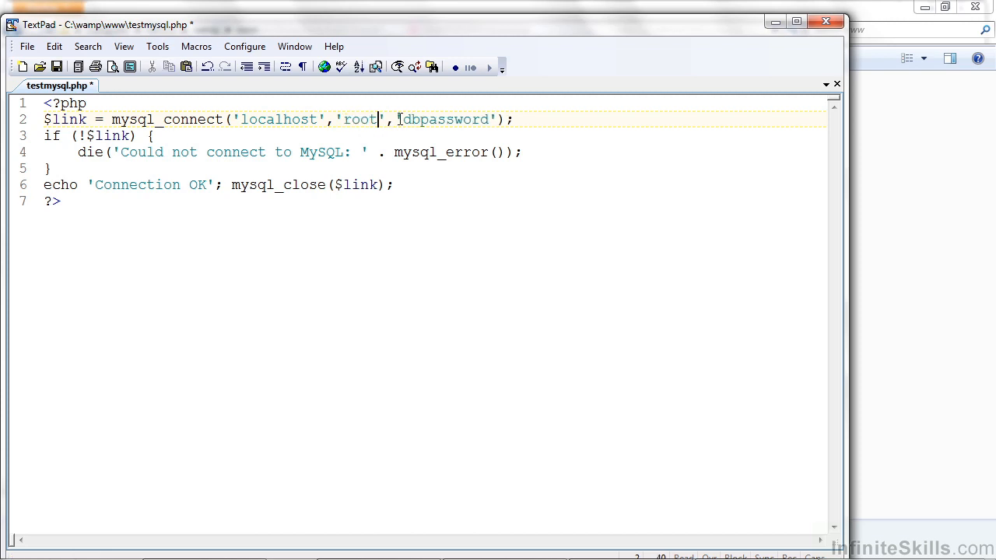
pyautogui.doubleClick(458, 120)
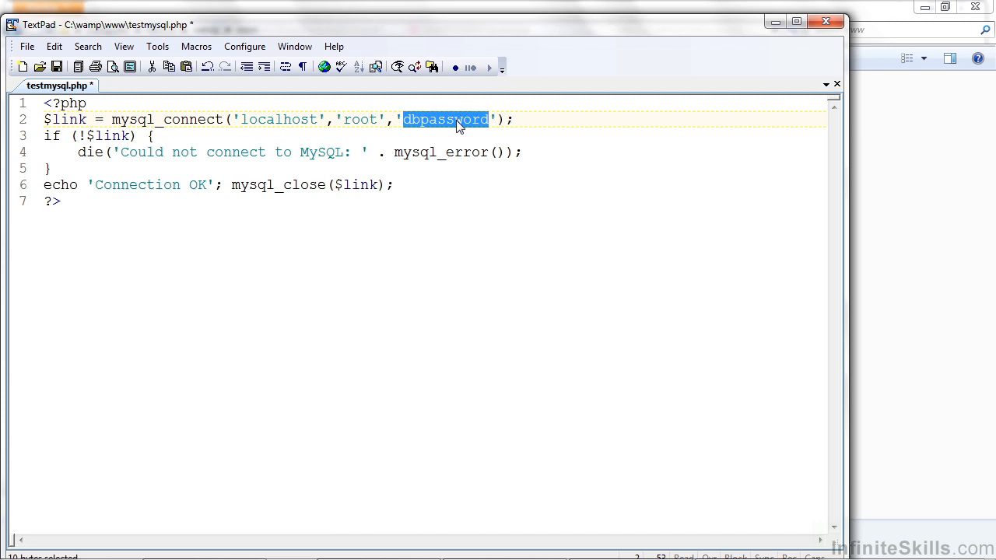
pyautogui.press('Delete')
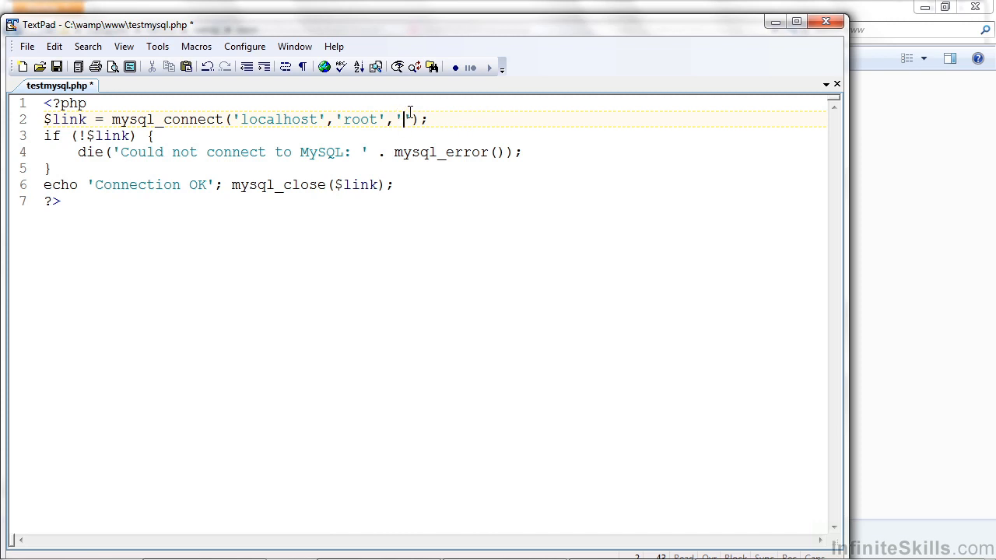
pyautogui.click(444, 111)
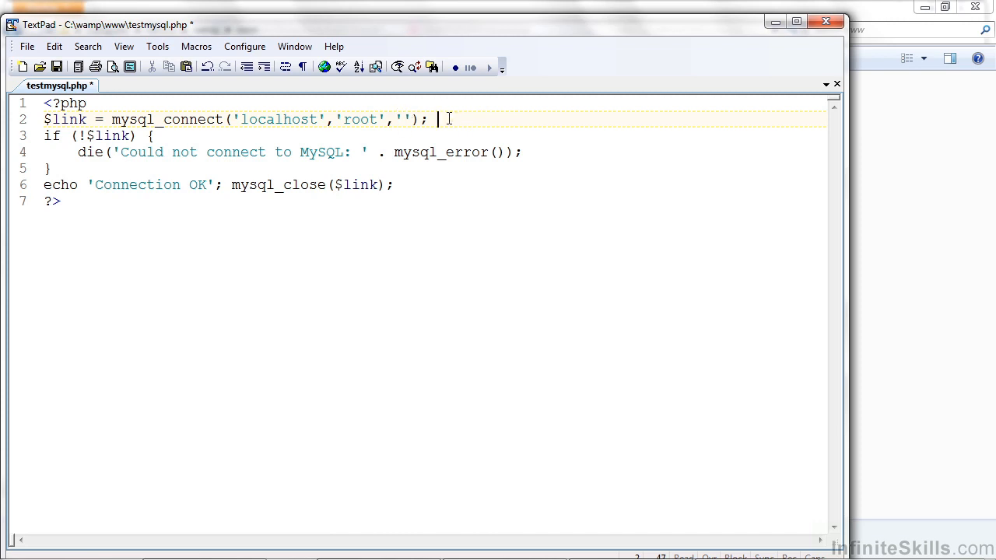
pyautogui.click(58, 67)
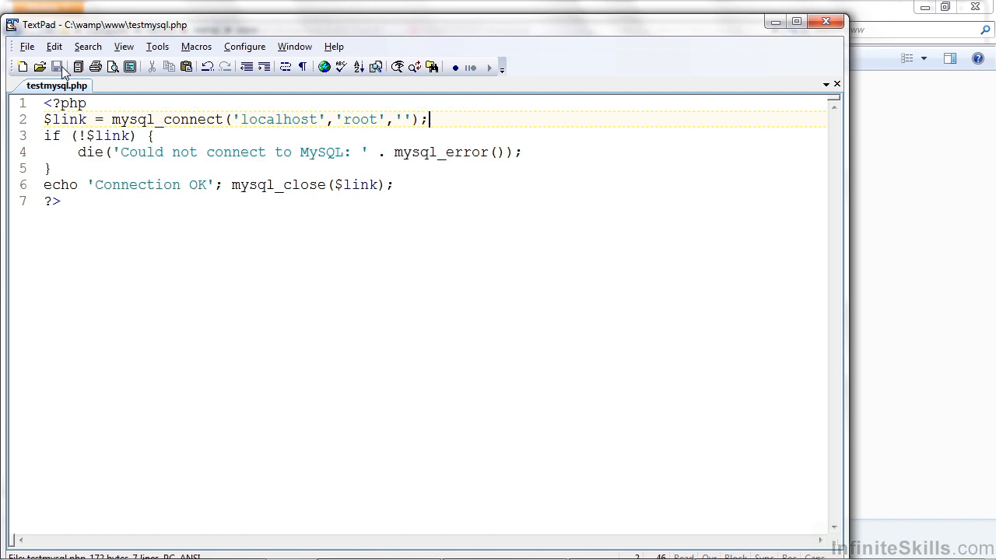
# Reload localhost/testmysql.php in Firefox to confirm 'Connection OK', then exit WampServer from the tray.
pyautogui.hotkey('alt', 'Tab')
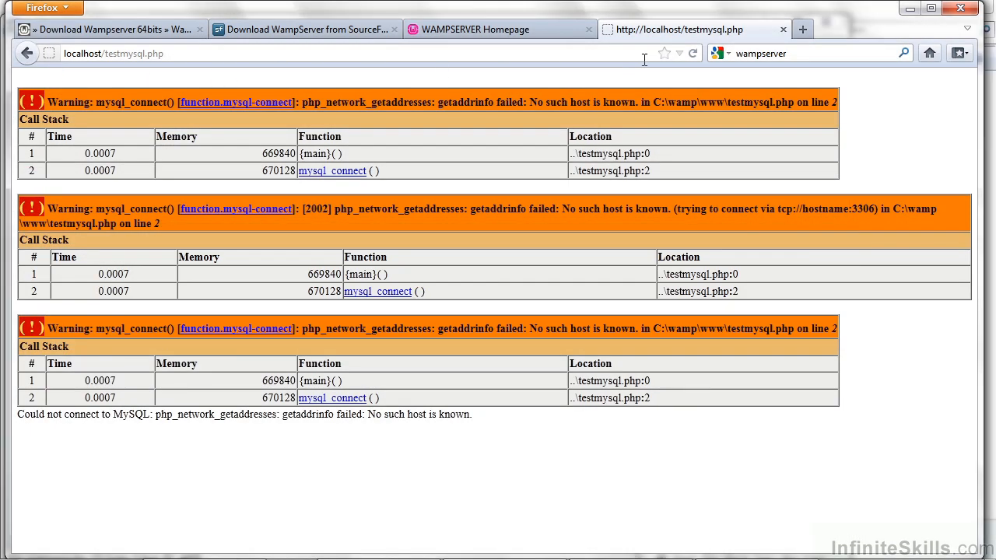
pyautogui.click(693, 54)
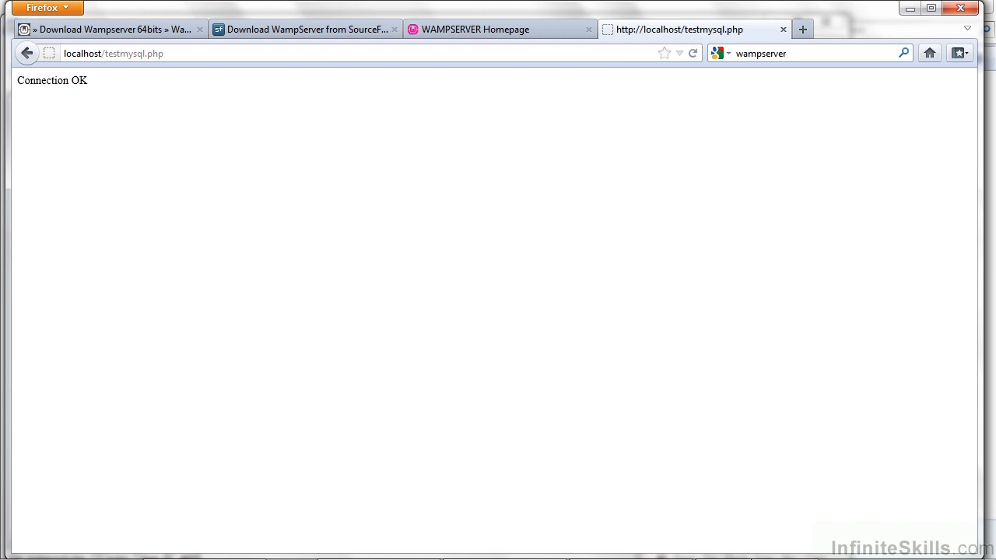
pyautogui.moveTo(537, 558)
pyautogui.click(859, 545)
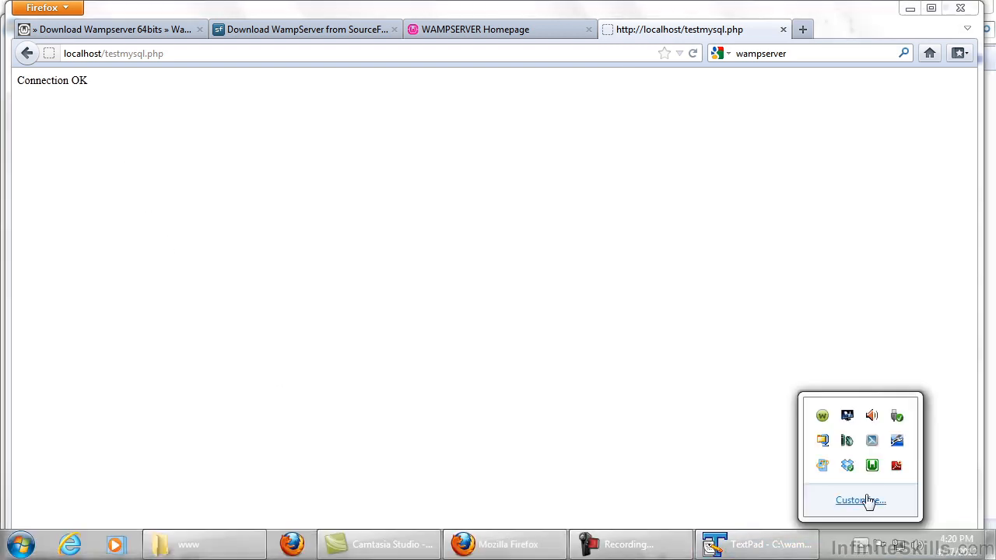
pyautogui.rightClick(872, 467)
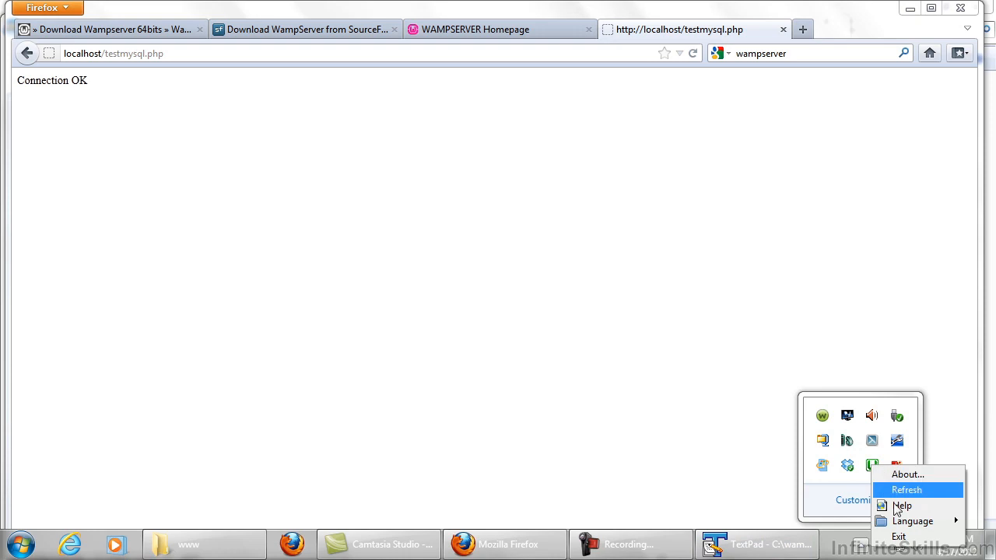
pyautogui.click(899, 537)
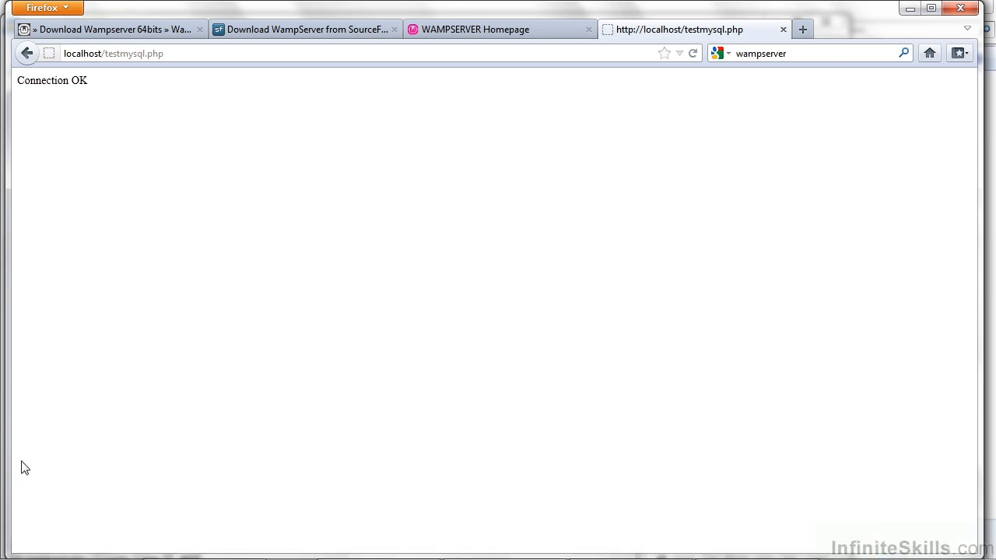
# Launch start WampServer from the Start menu's WampServer folder and confirm its tray icon appears.
pyautogui.click(23, 551)
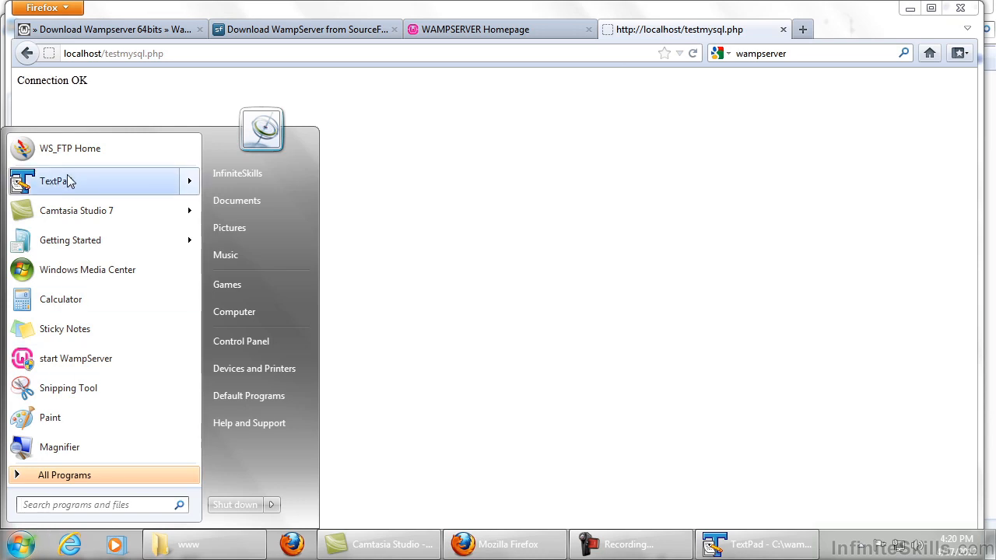
pyautogui.click(77, 476)
pyautogui.moveTo(197, 221); pyautogui.dragTo(194, 448)
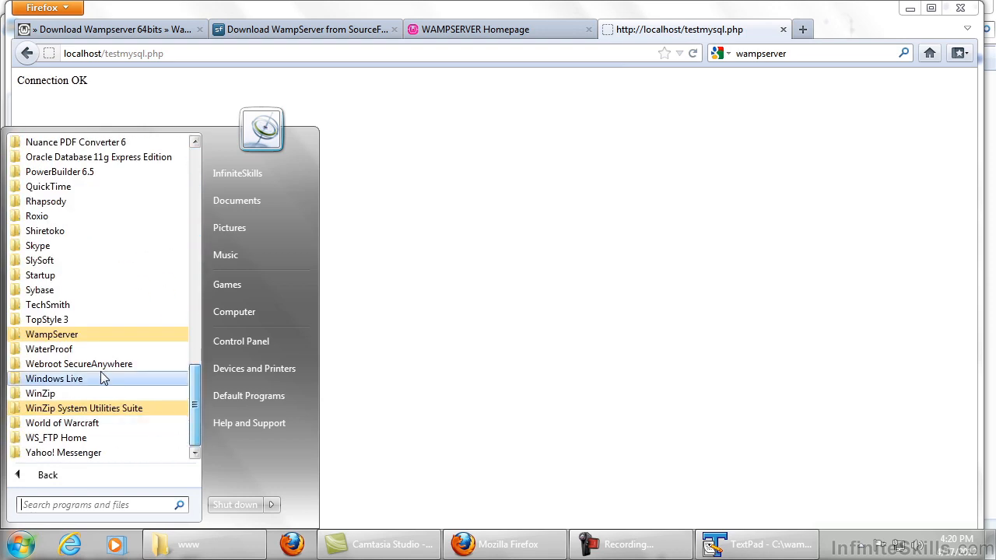
pyautogui.click(67, 336)
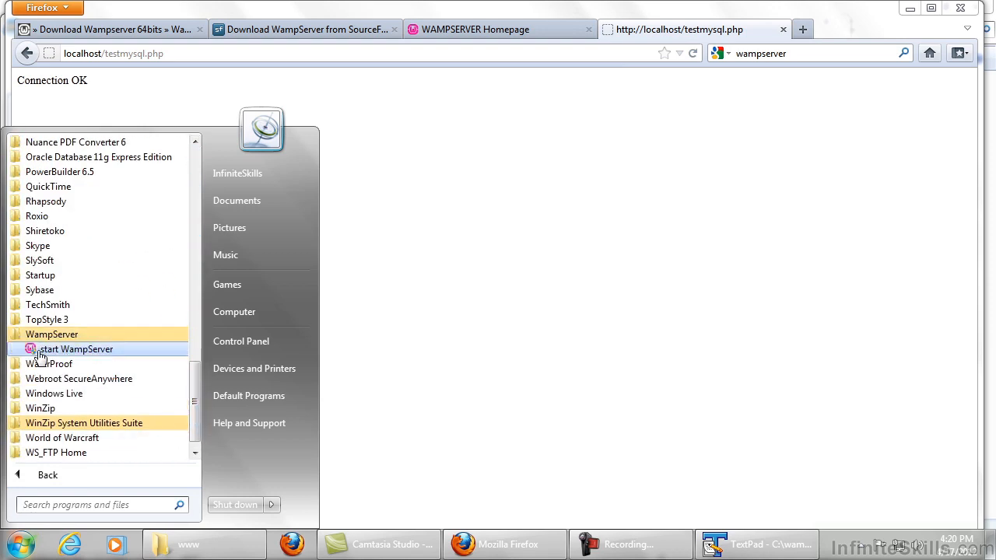
pyautogui.click(93, 352)
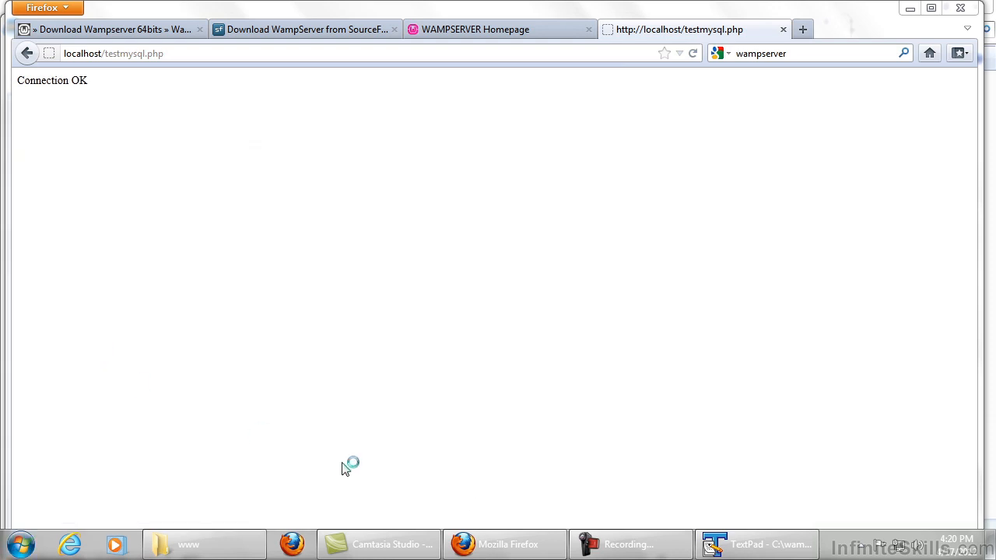
pyautogui.click(859, 545)
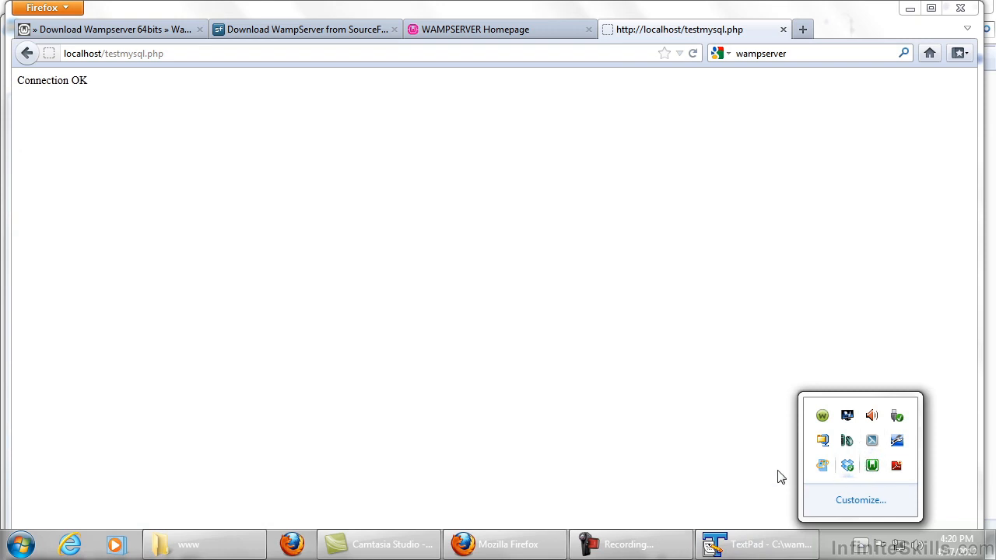
pyautogui.click(675, 465)
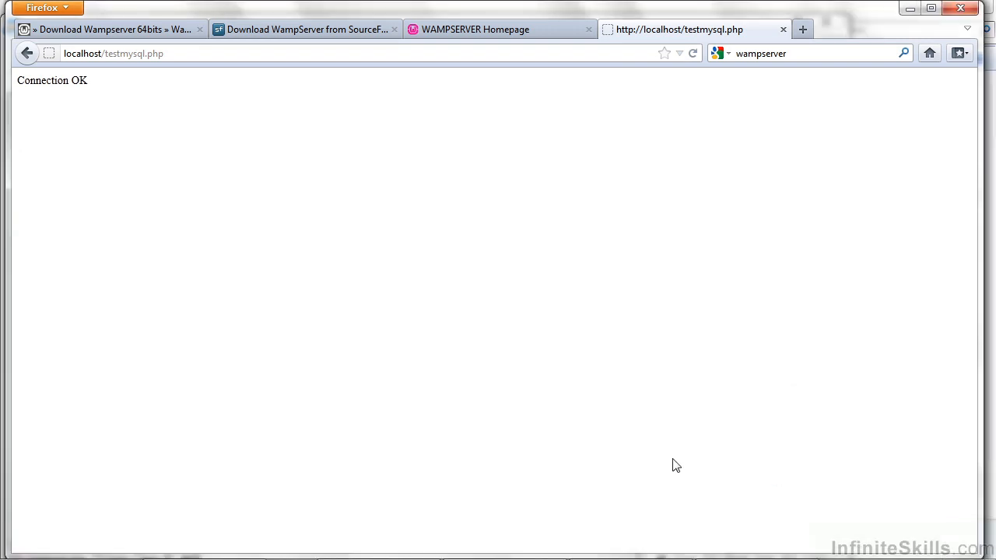